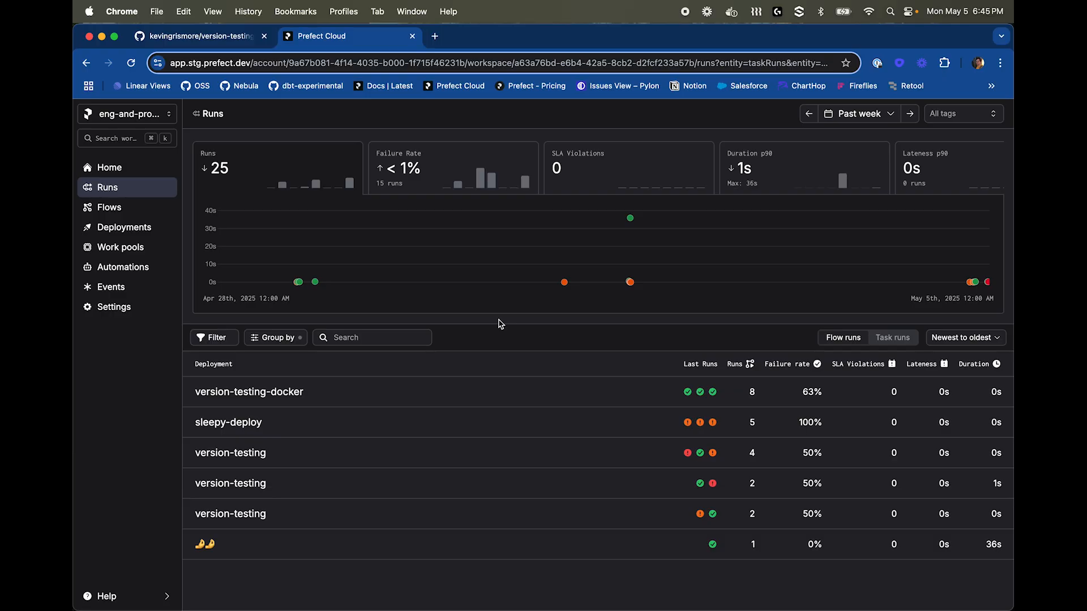
Review flow.py and the deployment settings in prefect.yaml in the version-testing GitHub repository
click(215, 39)
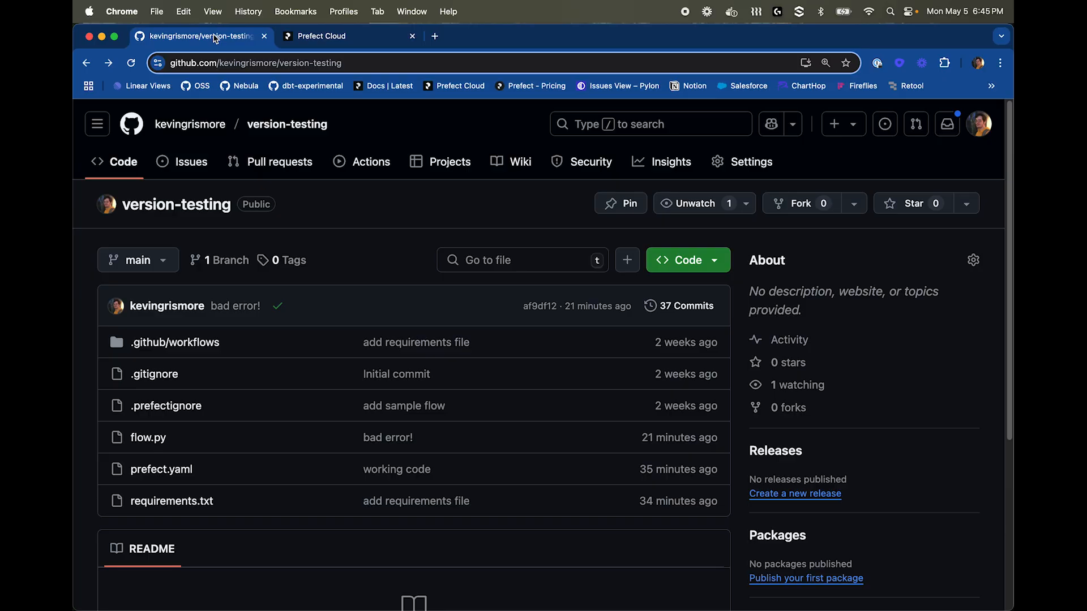
click(147, 438)
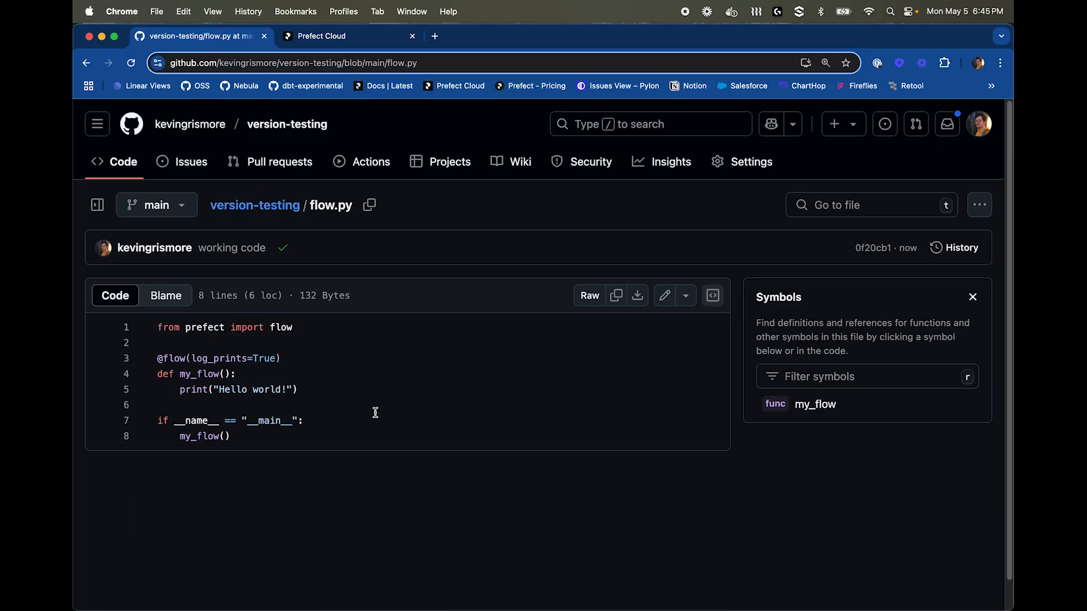
click(117, 162)
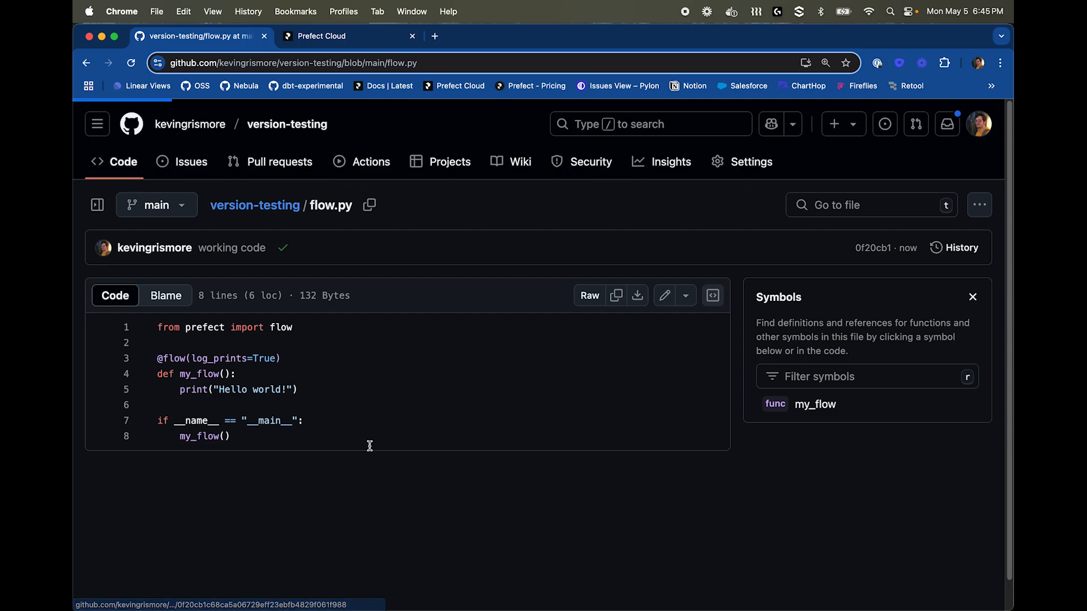
click(189, 470)
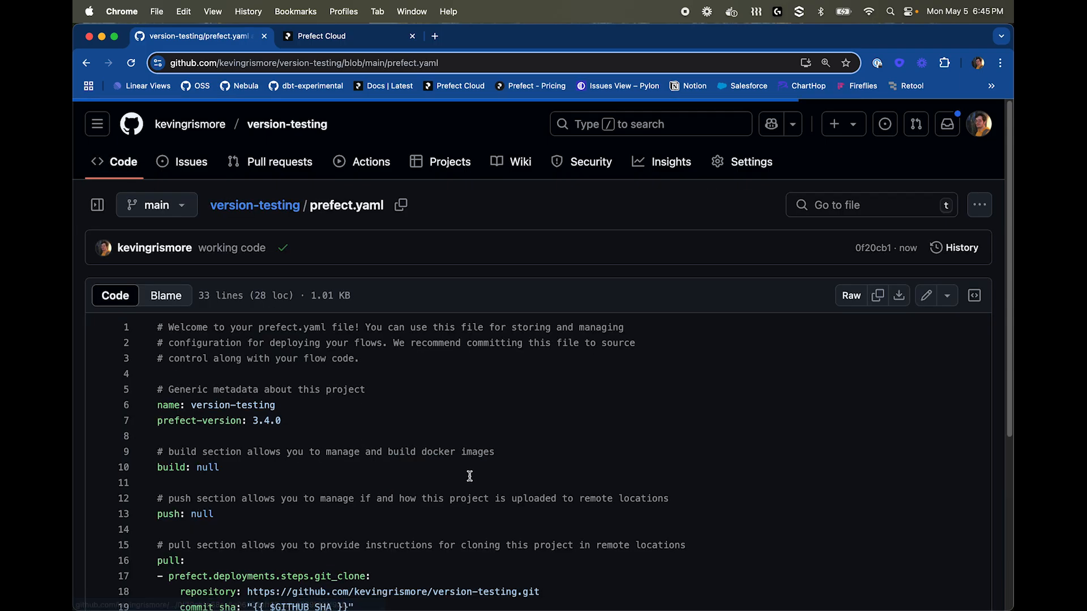
scroll(555, 456, down, 5)
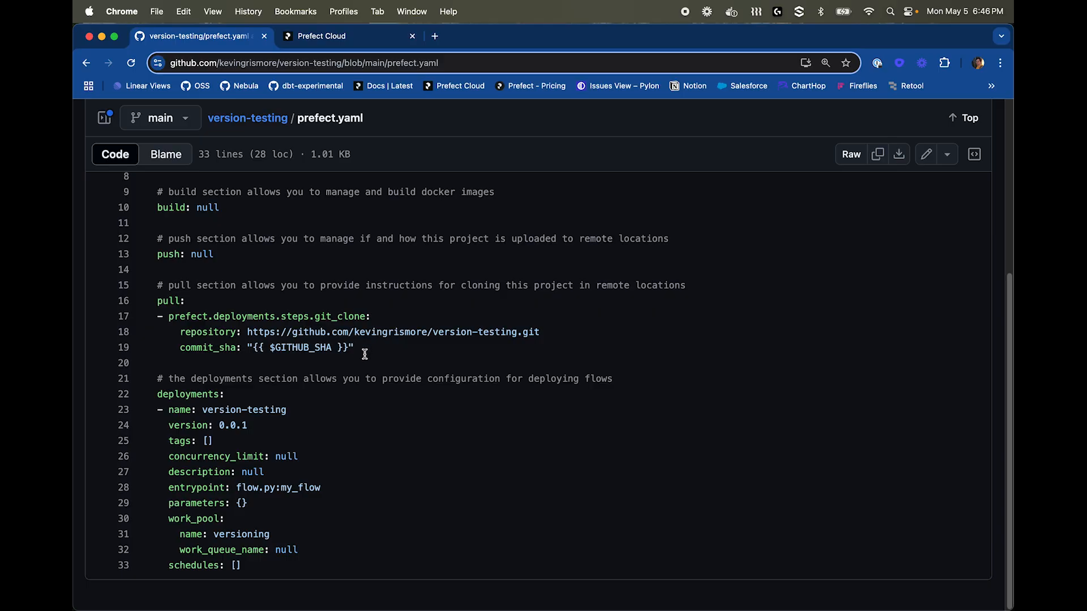
Review the prefect-deploy.yaml workflow in .github/workflows and inspect the check status of the repository's latest commit
scroll(364, 354, up, 5)
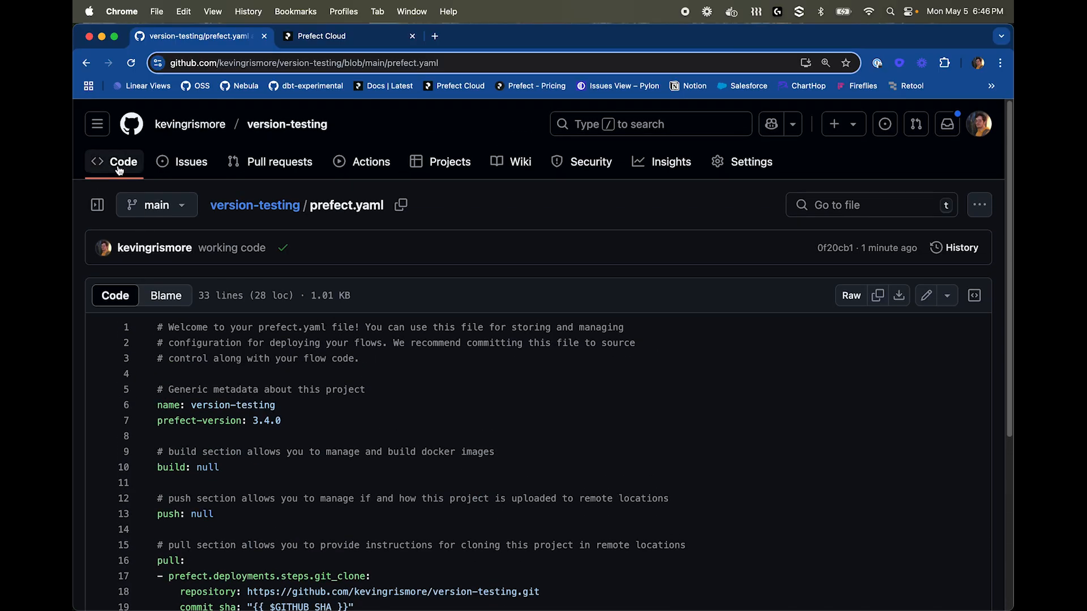
click(119, 165)
click(192, 343)
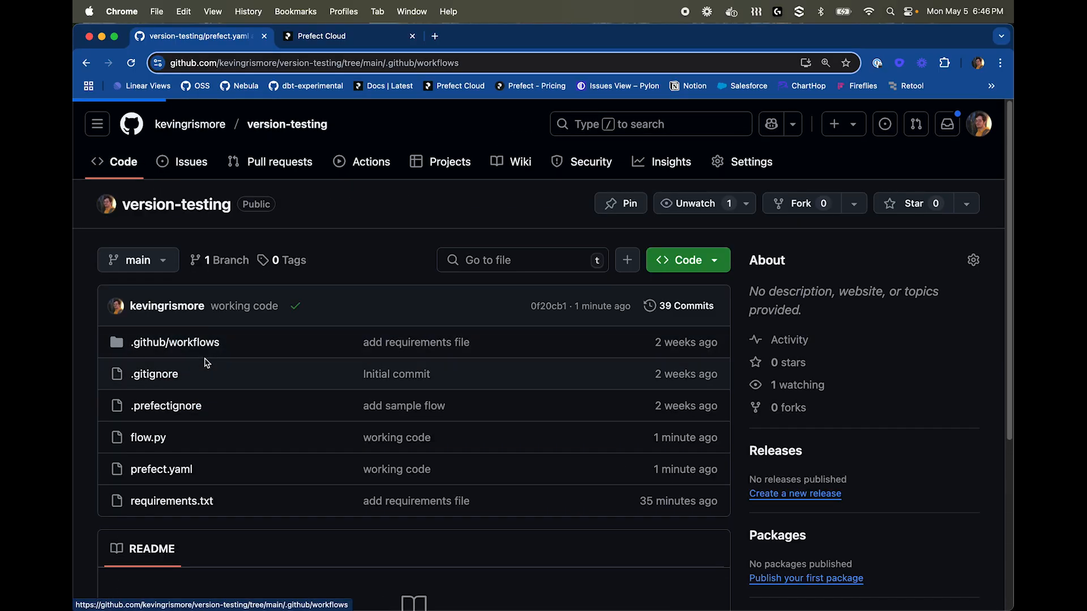
click(190, 358)
scroll(519, 433, down, 1)
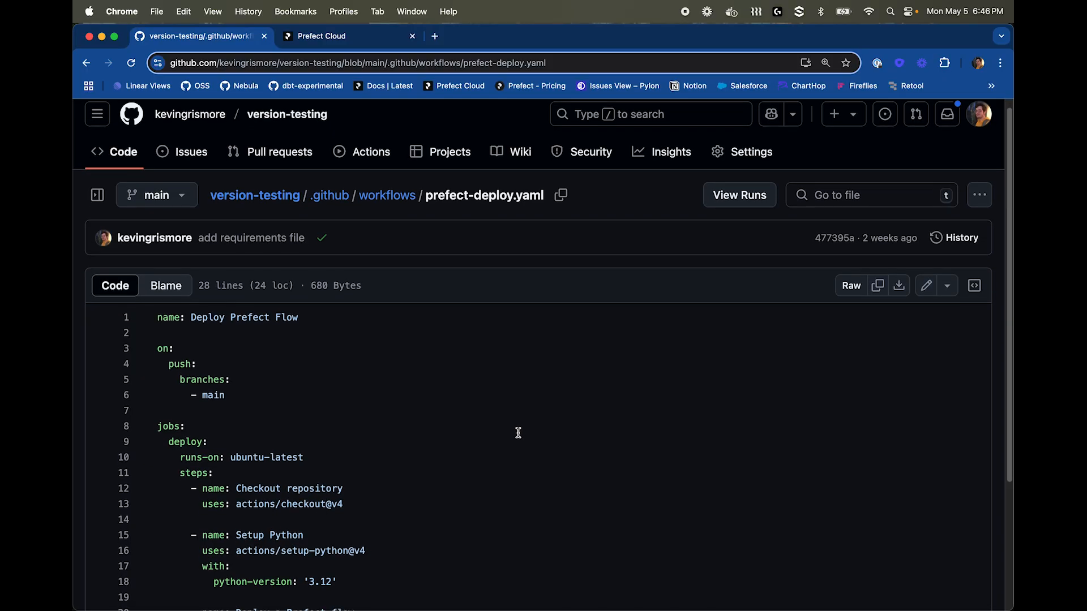
scroll(518, 433, down, 3)
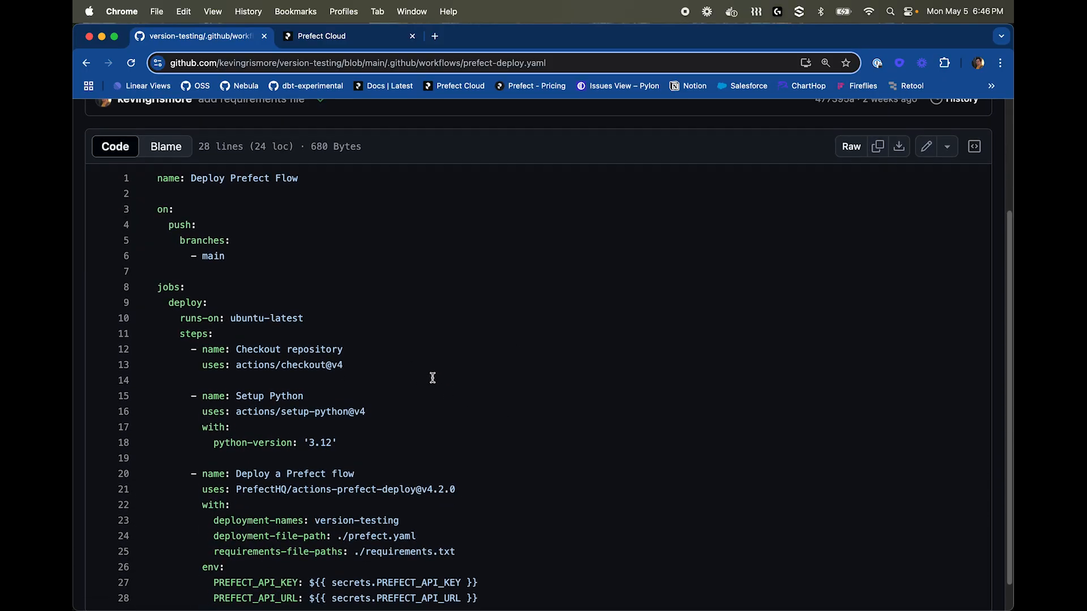
scroll(453, 395, down, 2)
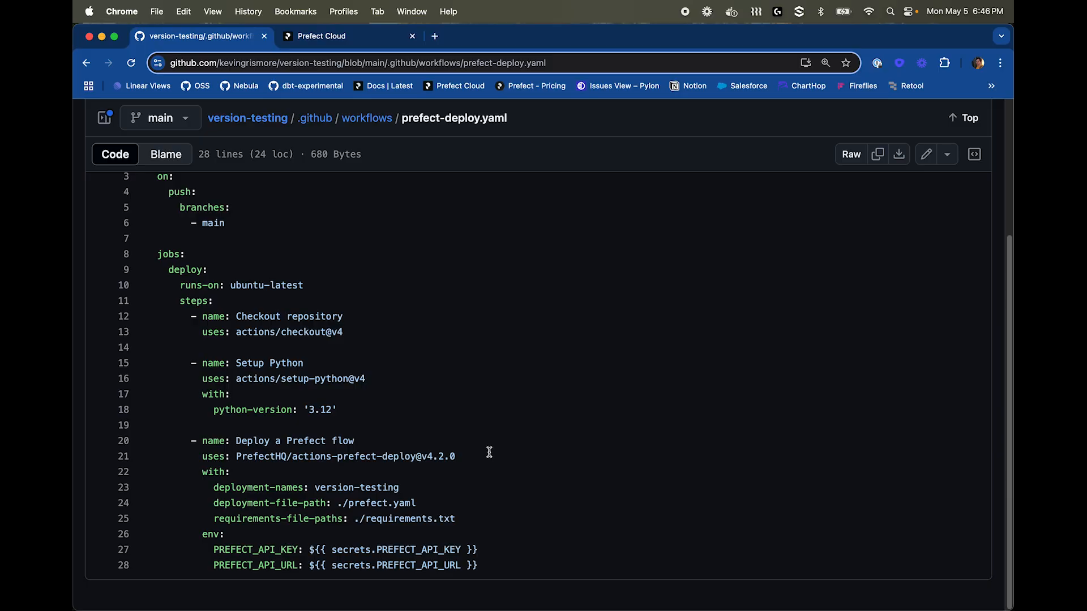
scroll(488, 436, up, 4)
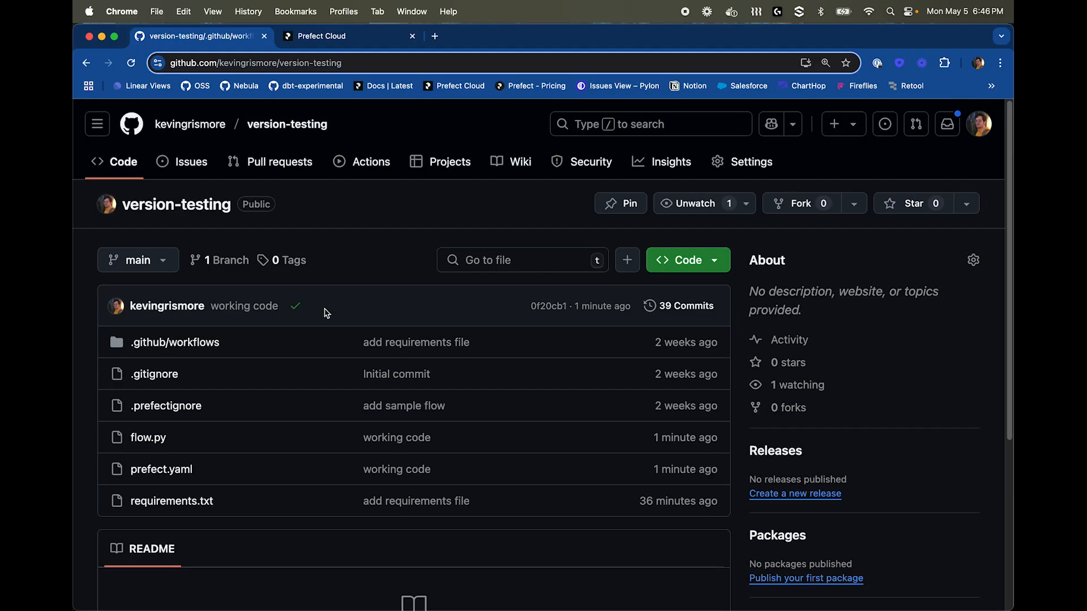
click(296, 306)
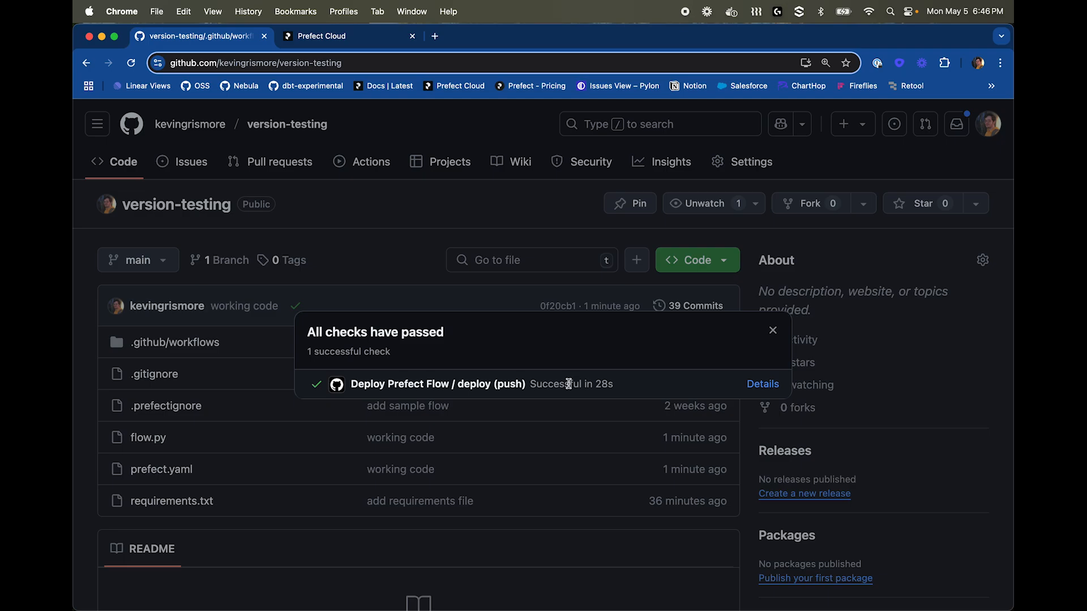
Find the version-testing deployment in Prefect Cloud and open the GitHub commit linked to its live version
click(342, 43)
key(super+k)
text(version-testing)
click(377, 222)
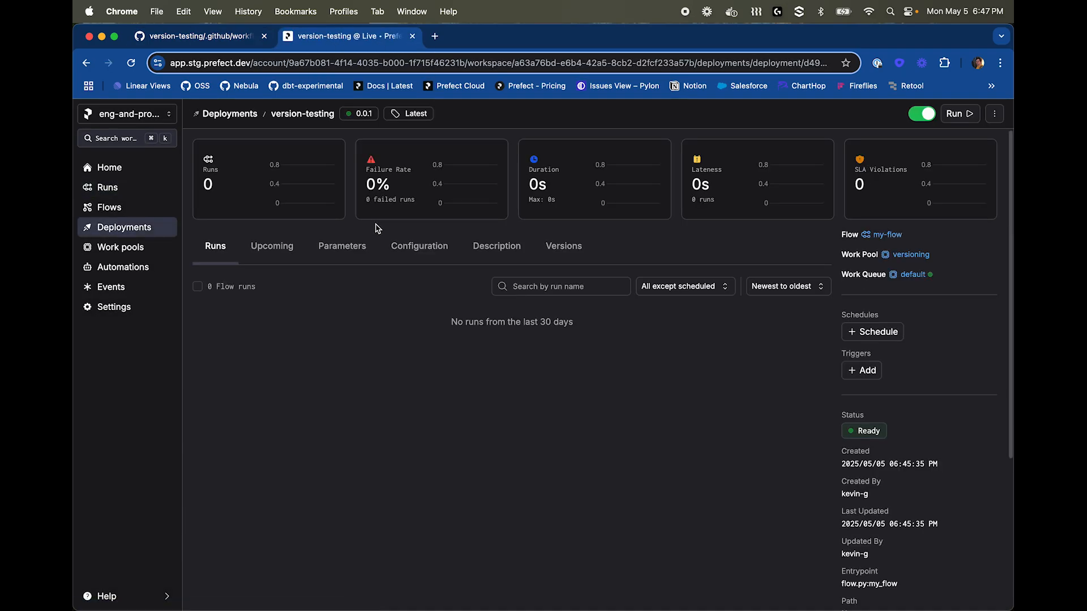
click(565, 252)
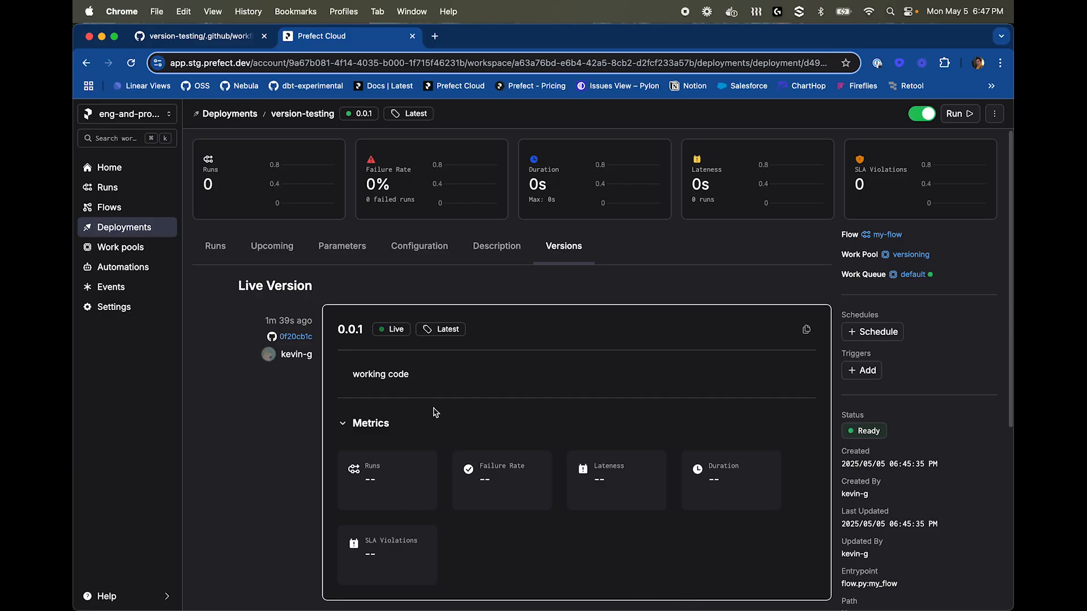
click(296, 338)
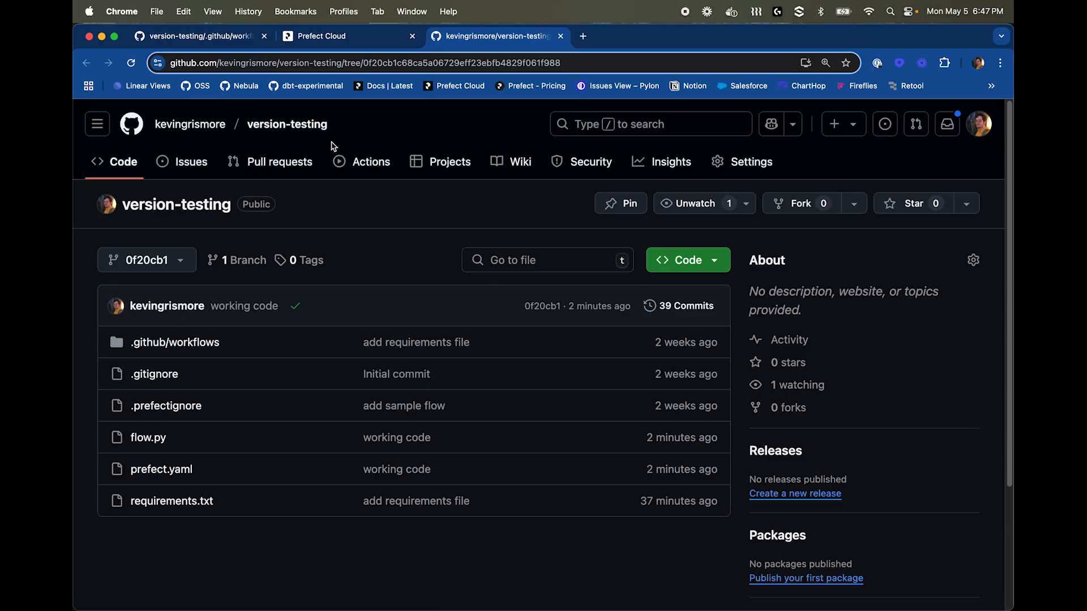
Start a run of the version-testing deployment in Prefect Cloud, open that flow run and expand its events and logs
click(359, 37)
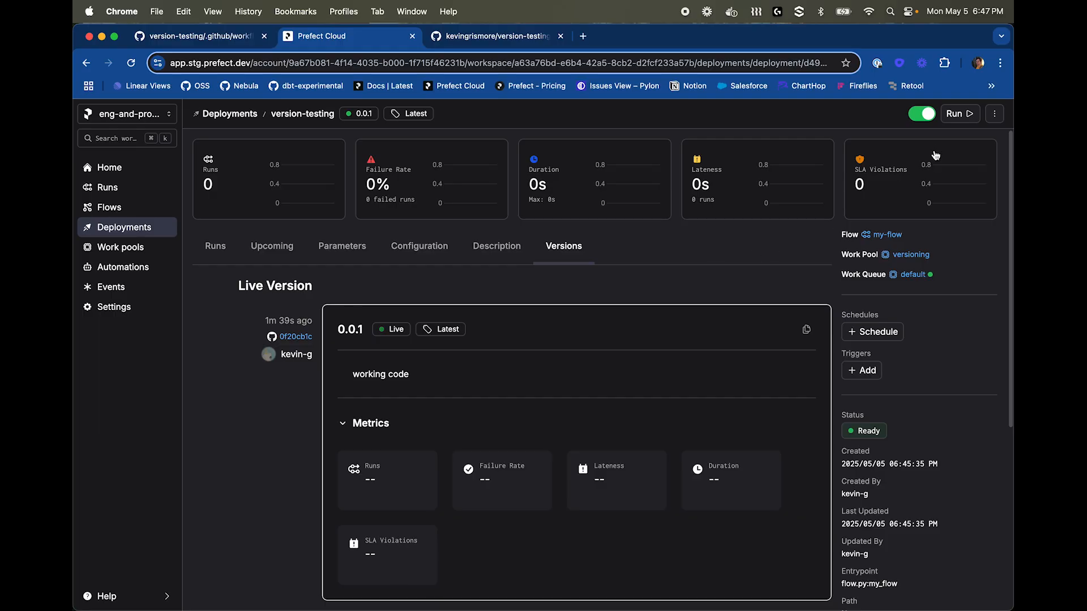
click(957, 116)
click(944, 142)
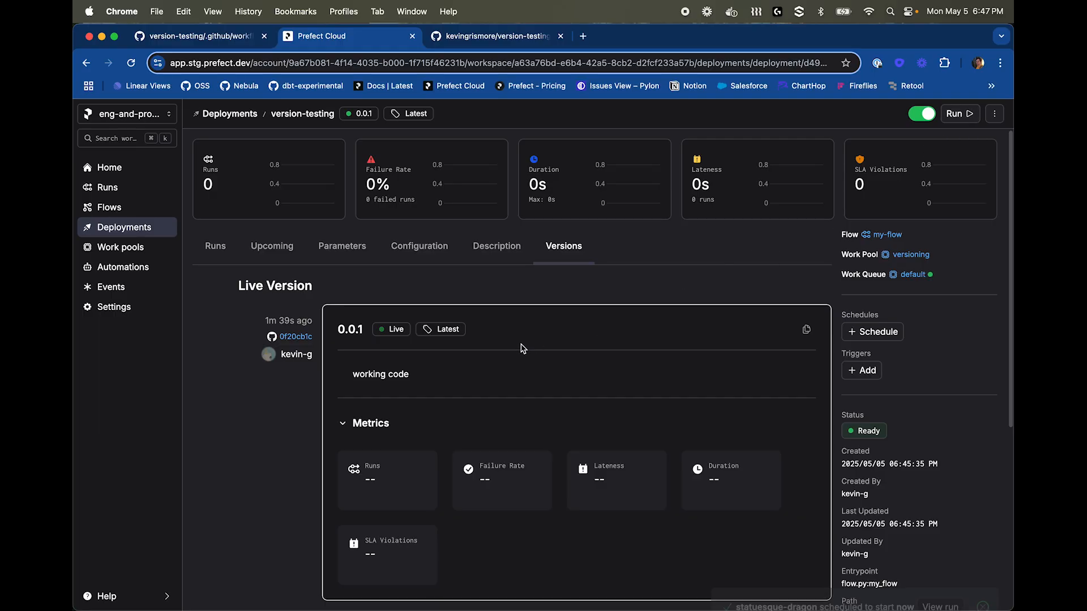
click(947, 568)
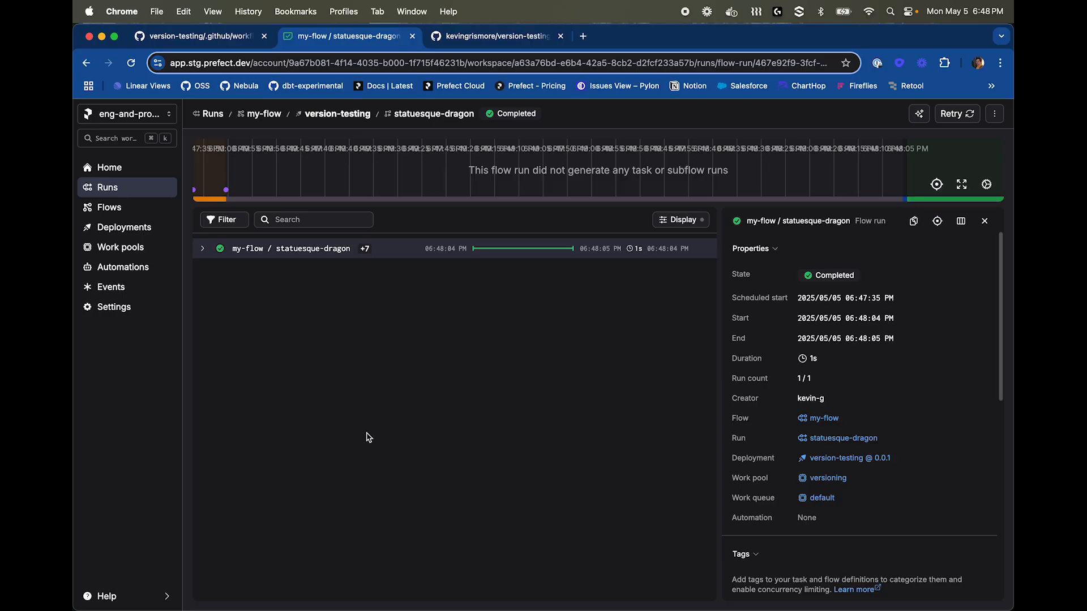
click(202, 248)
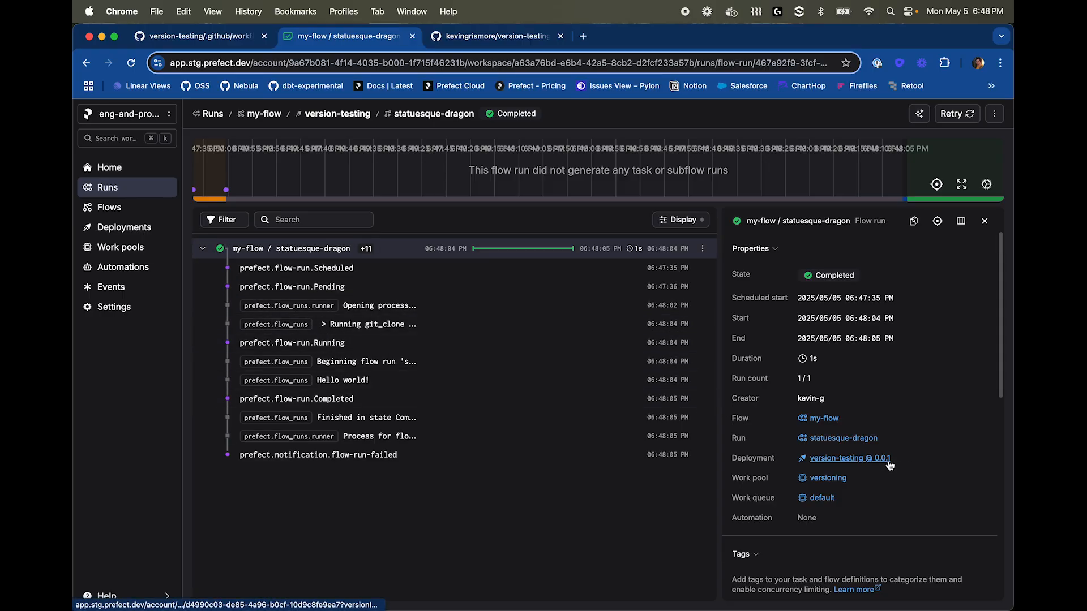
In Cursor, add raise Exception("This is a test exception") as the first line of my_flow in flow.py and save
key(super+Tab)
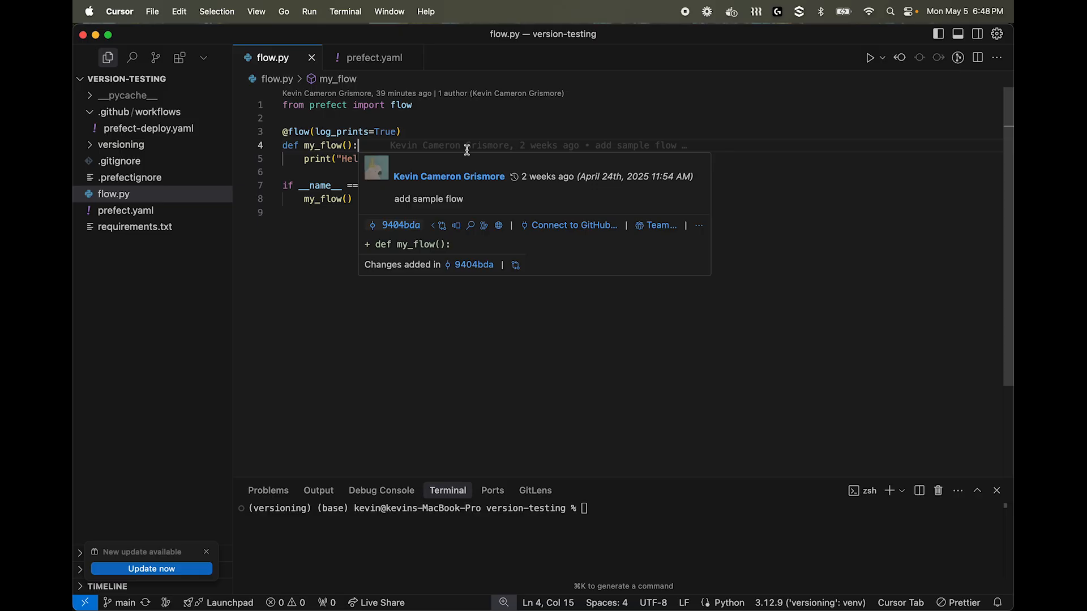
key(Return)
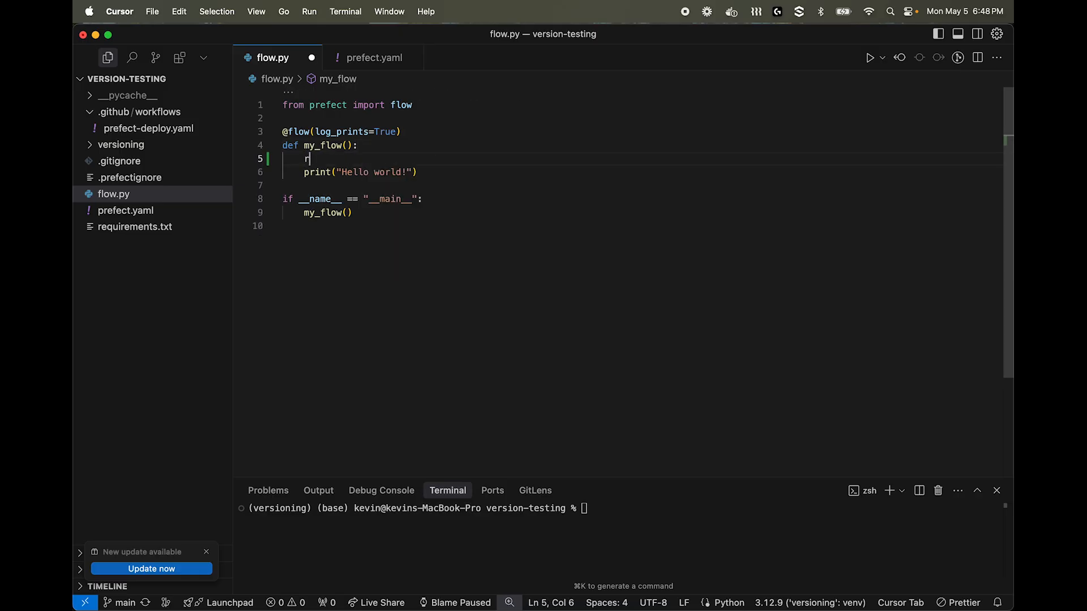
text(raise)
key(Tab)
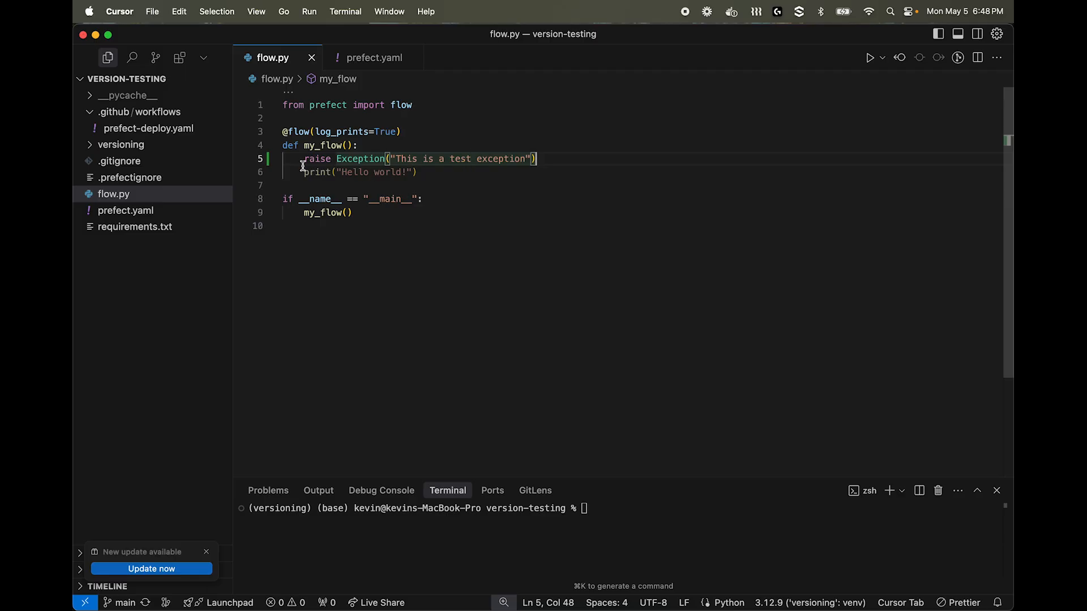
key(super+s)
Set the deployment version in prefect.yaml to 0.0.2 and save the file
click(171, 211)
click(384, 321)
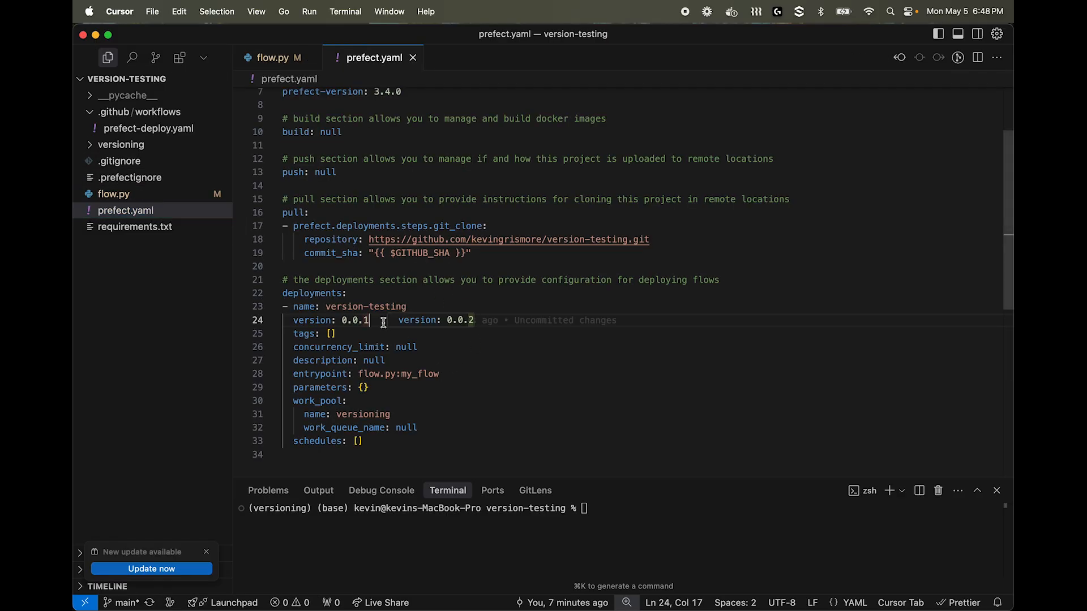
key(Tab)
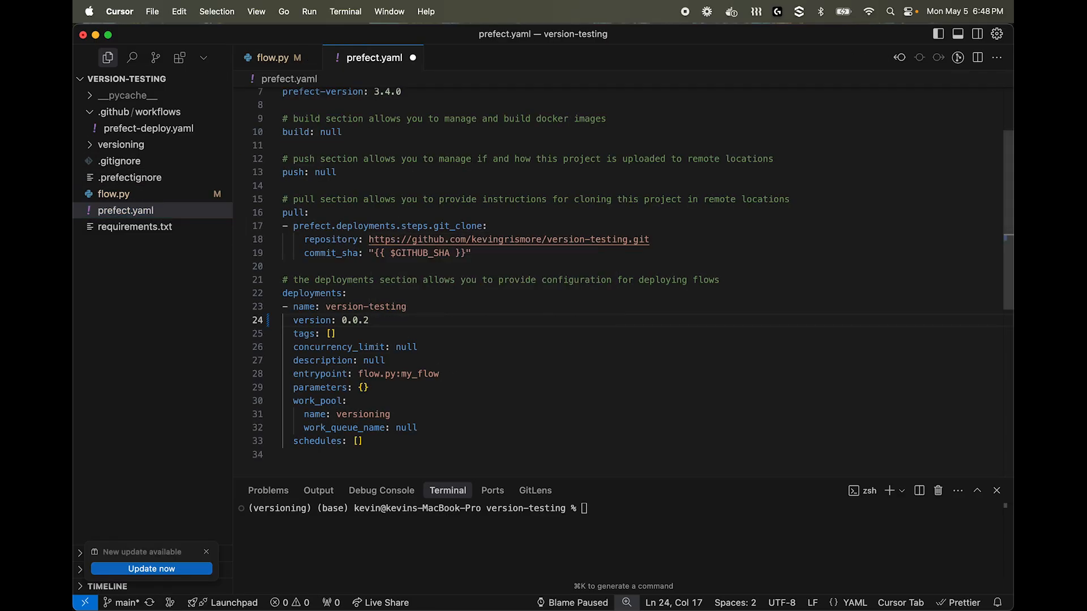
key(super+s)
Stage all changes with git in the terminal, commit them with the message 'bad error!' and push
key(ctrl+grave)
text(git add .)
key(Return)
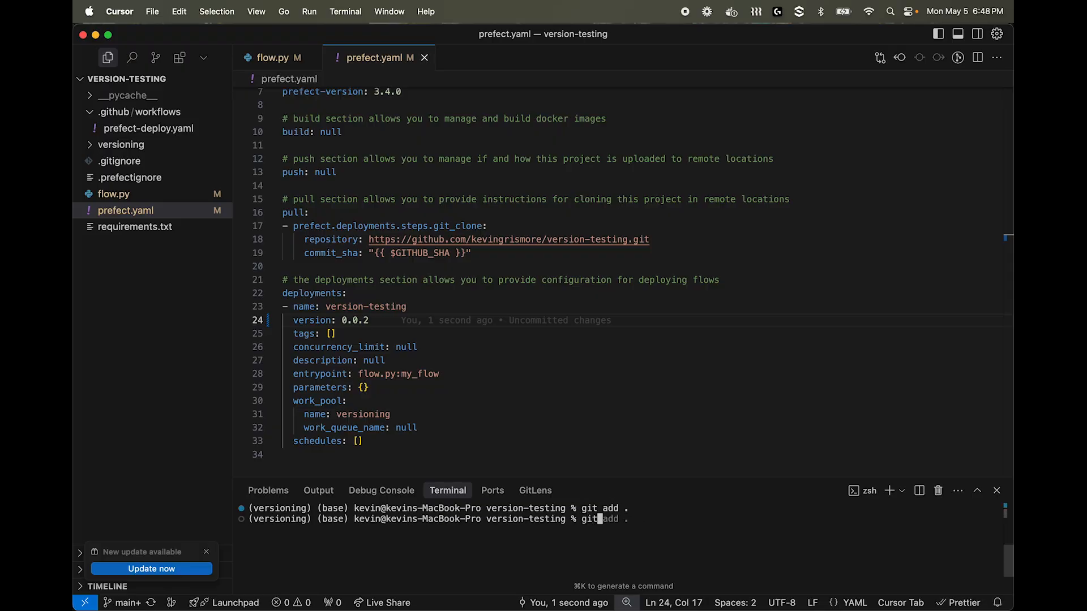
text(git commit -m 'bad error!')
key(Return)
text(git push)
key(Return)
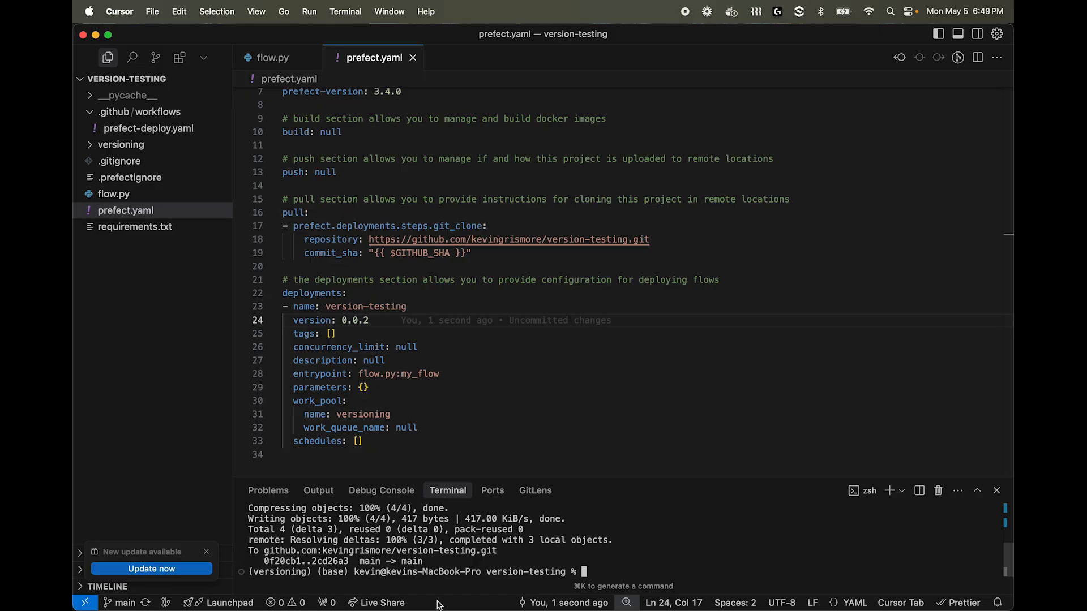
Reload the GitHub repository in Chrome and follow the deploy job of the latest commit
click(364, 593)
click(199, 36)
click(131, 63)
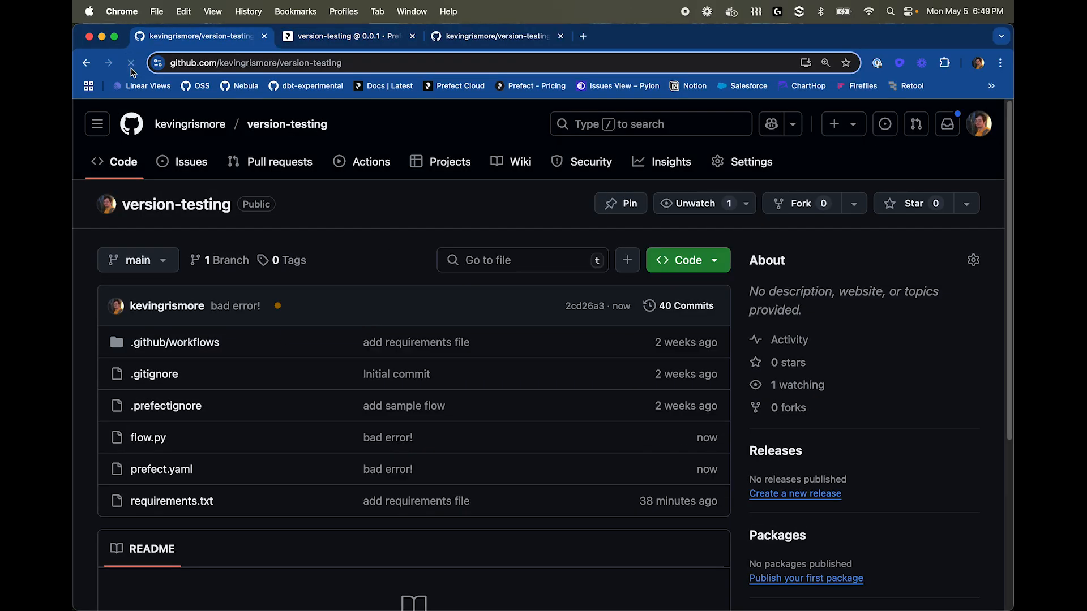
click(277, 306)
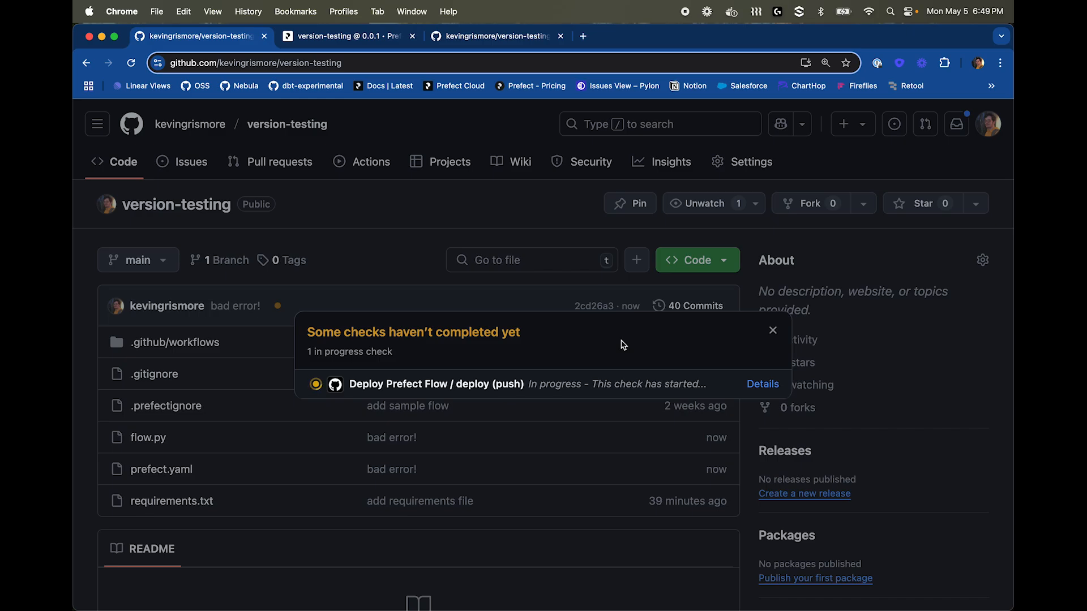
click(762, 384)
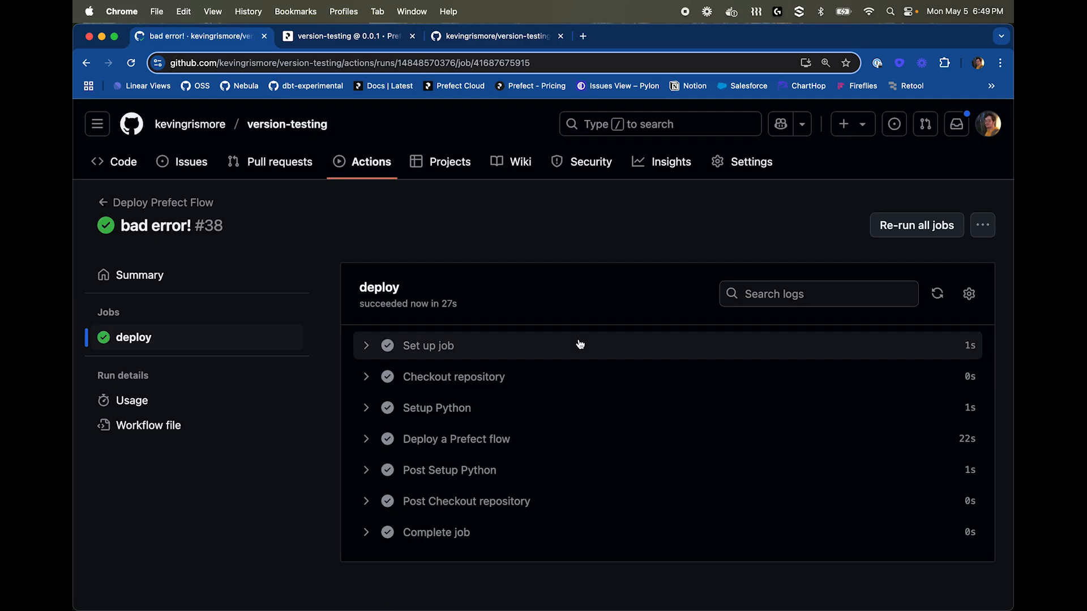
Reload the version-testing deployment in Prefect Cloud and examine its live version
click(373, 44)
click(130, 63)
click(507, 250)
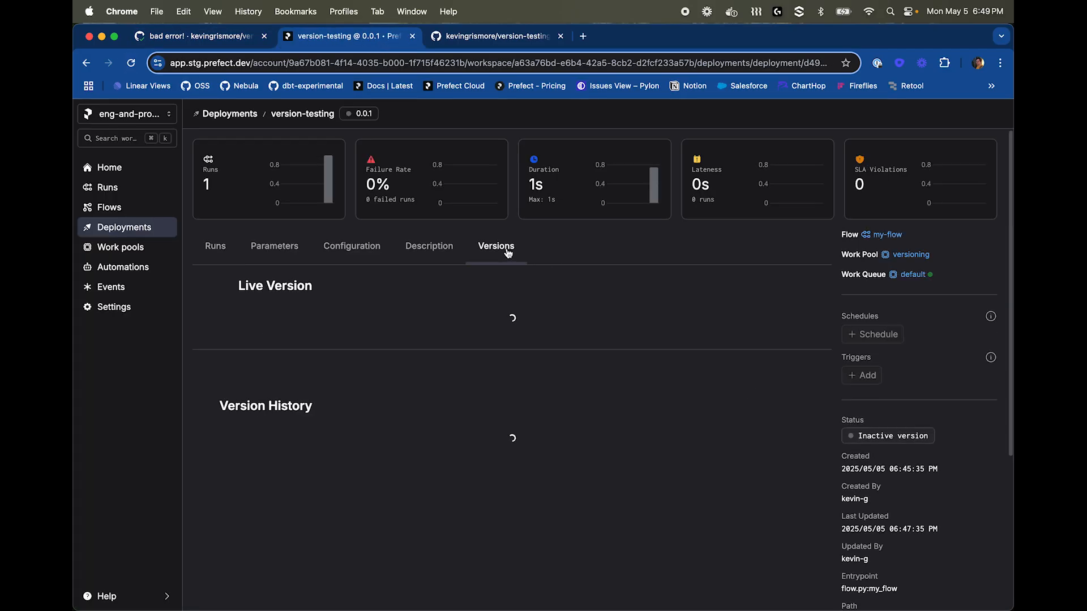
scroll(629, 307, down, 1)
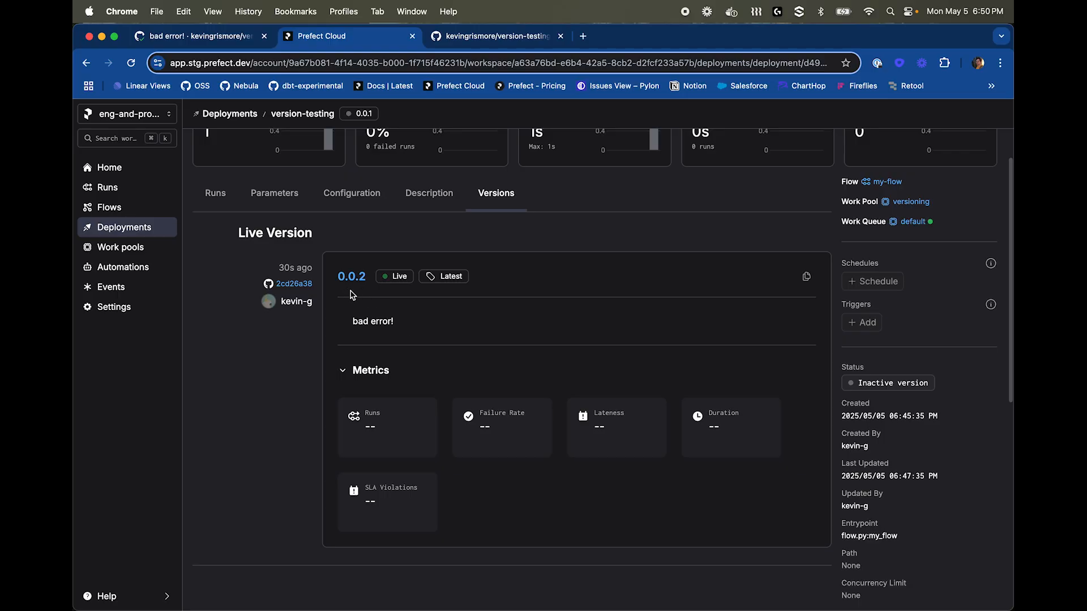
Review flow.py in the GitHub commit linked to version 0.0.2, and return to the deployment in Prefect Cloud
click(295, 285)
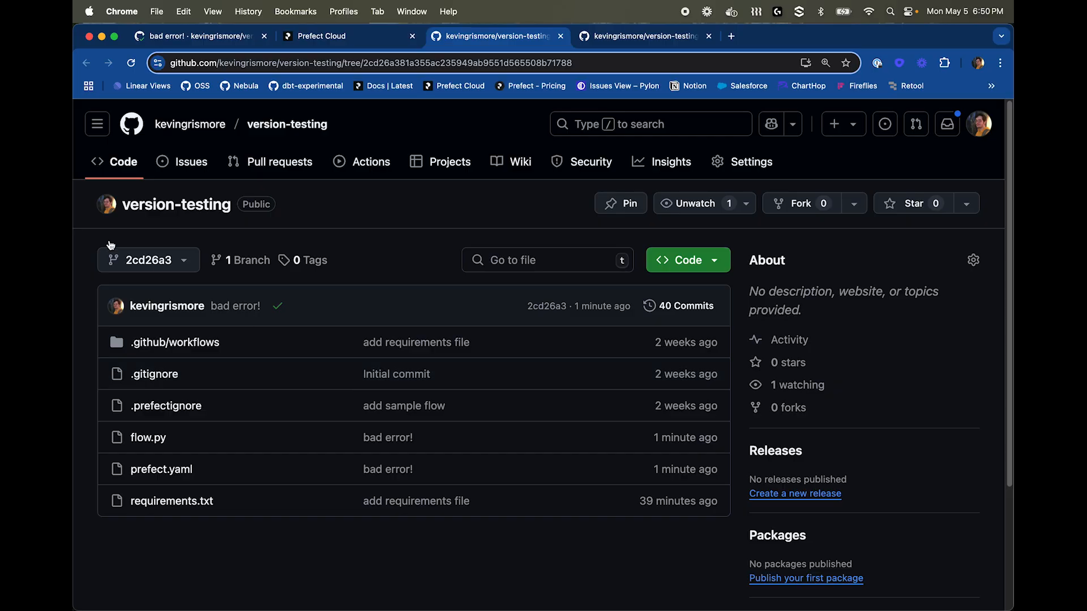
click(156, 440)
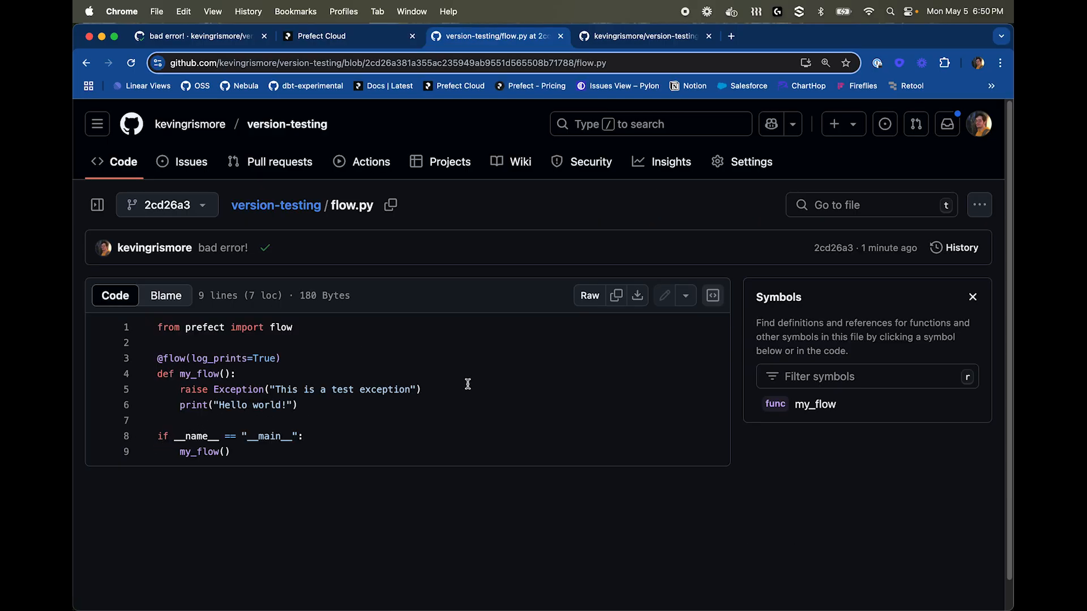
click(347, 39)
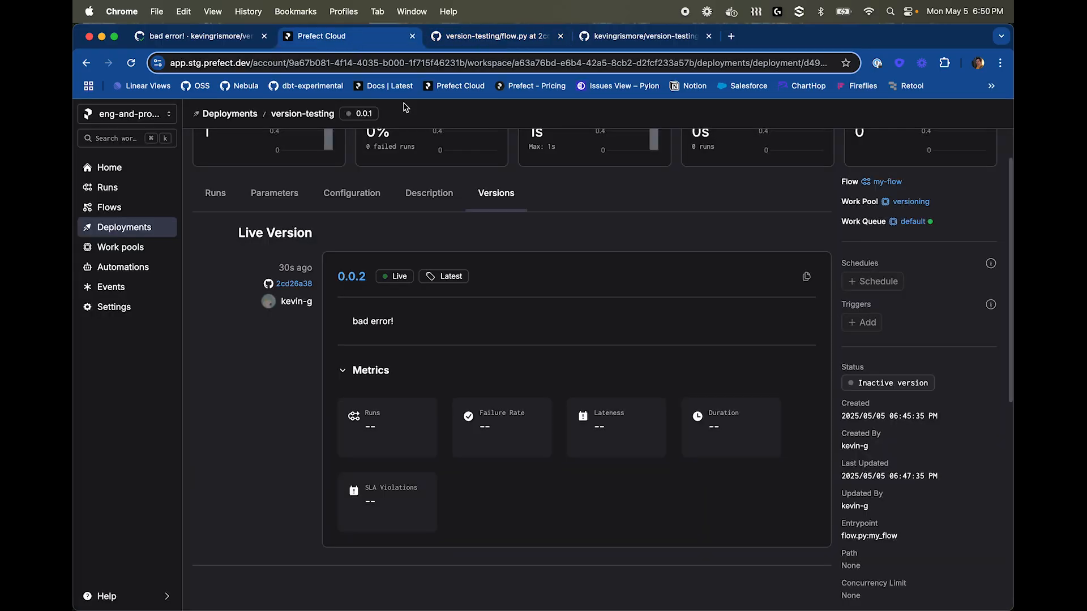
scroll(668, 318, up, 2)
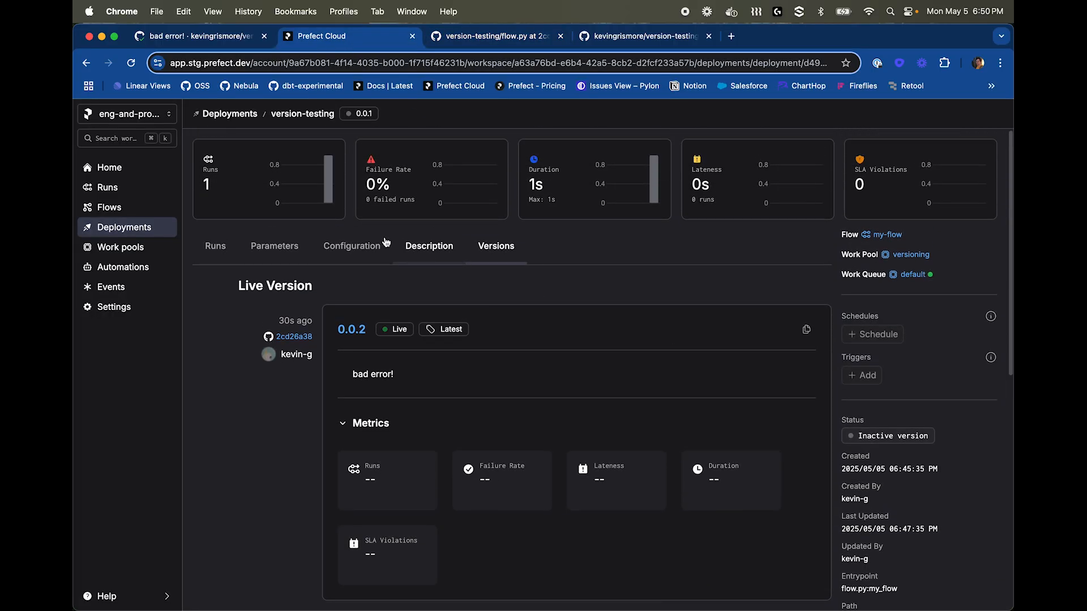
Open version 0.0.2 of the version-testing deployment and start a run of it
click(352, 329)
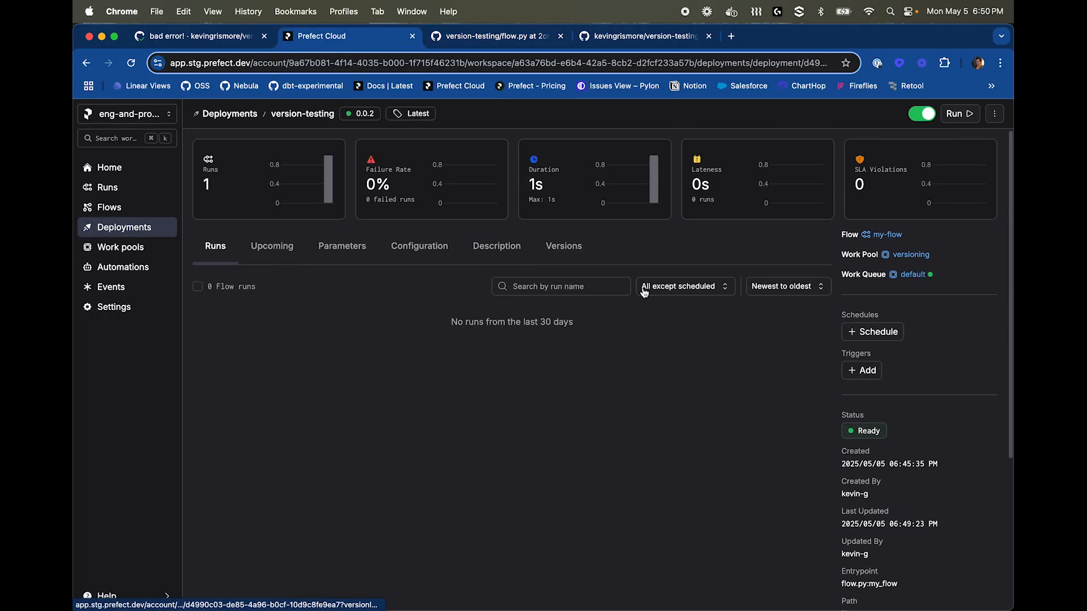
click(950, 115)
click(947, 140)
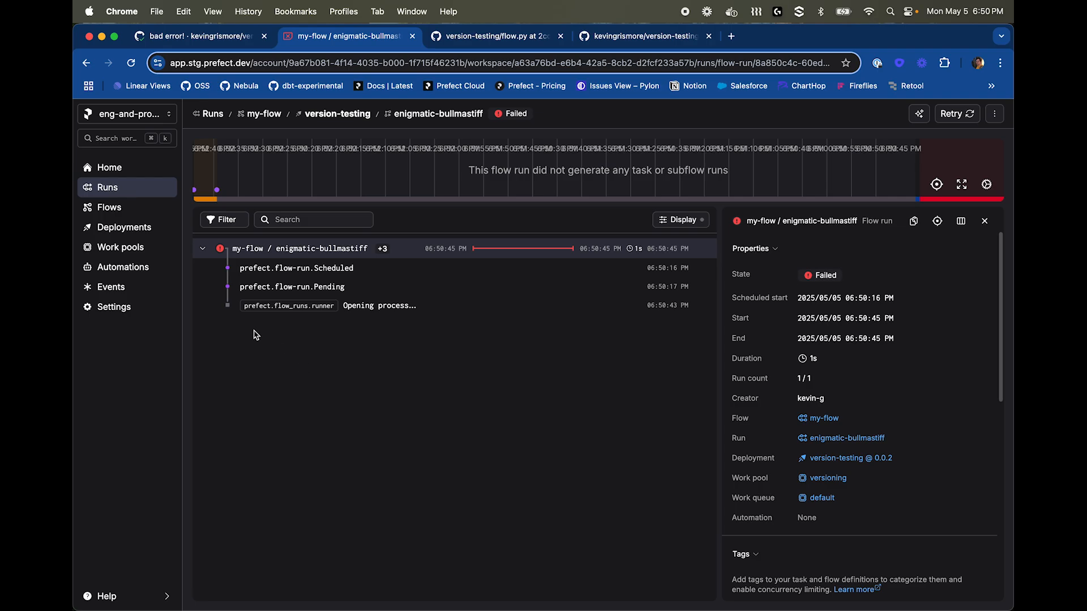
Examine the traceback in the failed flow run's exception log, and return to the run's properties
click(380, 383)
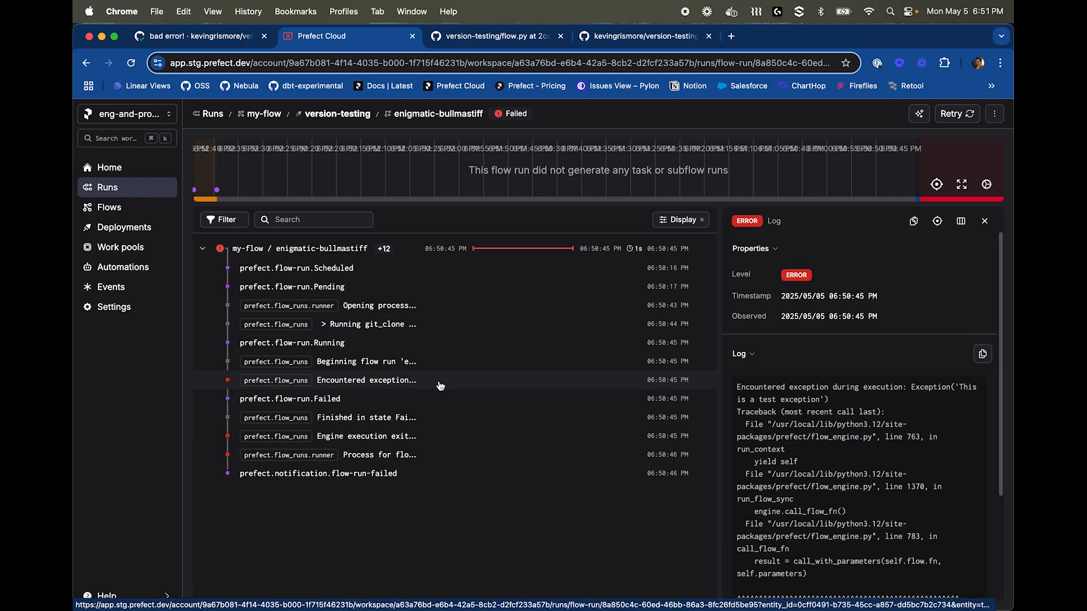
scroll(859, 438, down, 5)
scroll(844, 448, up, 5)
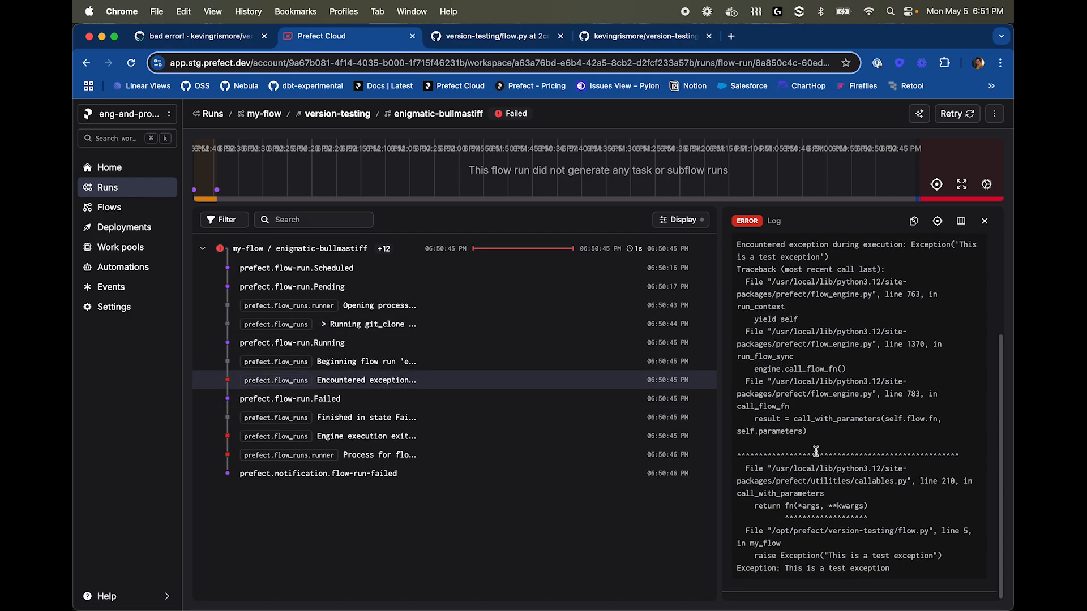
click(335, 250)
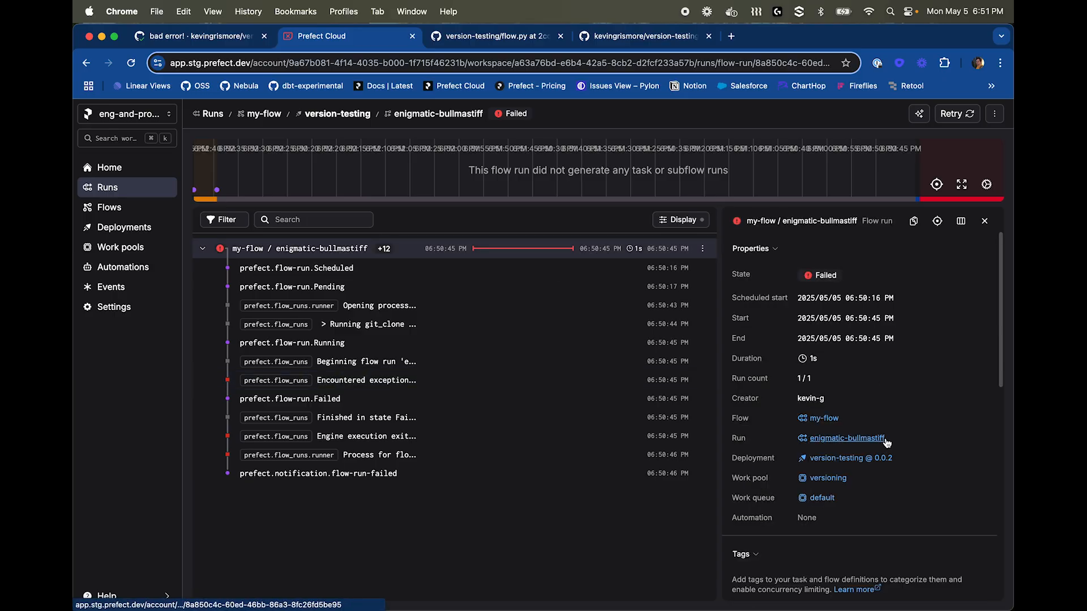
Open the deployment from the failed run and compare the run histories and metrics of versions 0.0.1 and 0.0.2
click(879, 456)
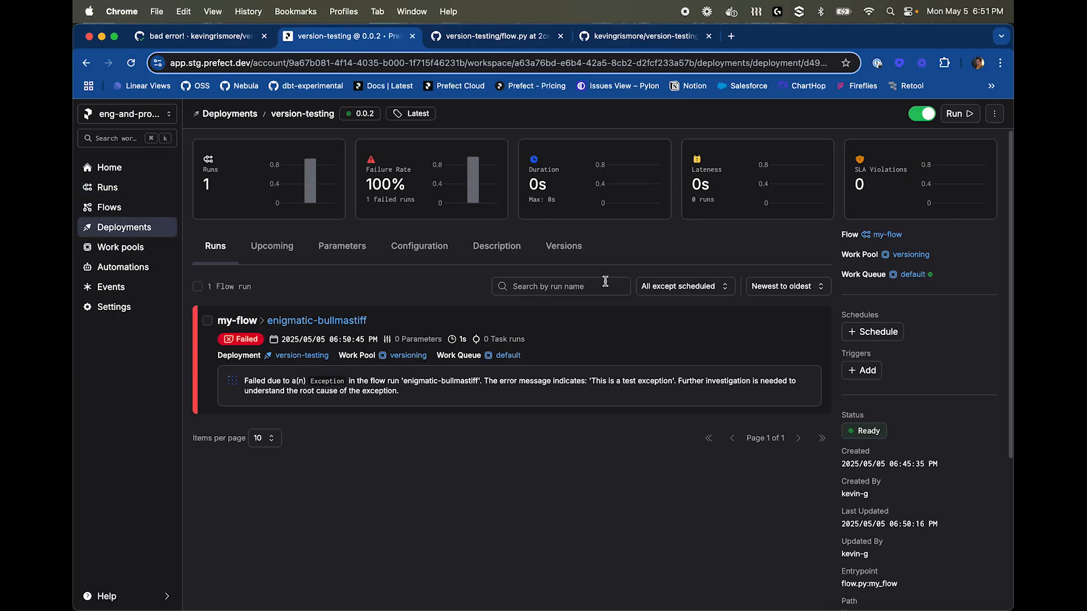
click(578, 250)
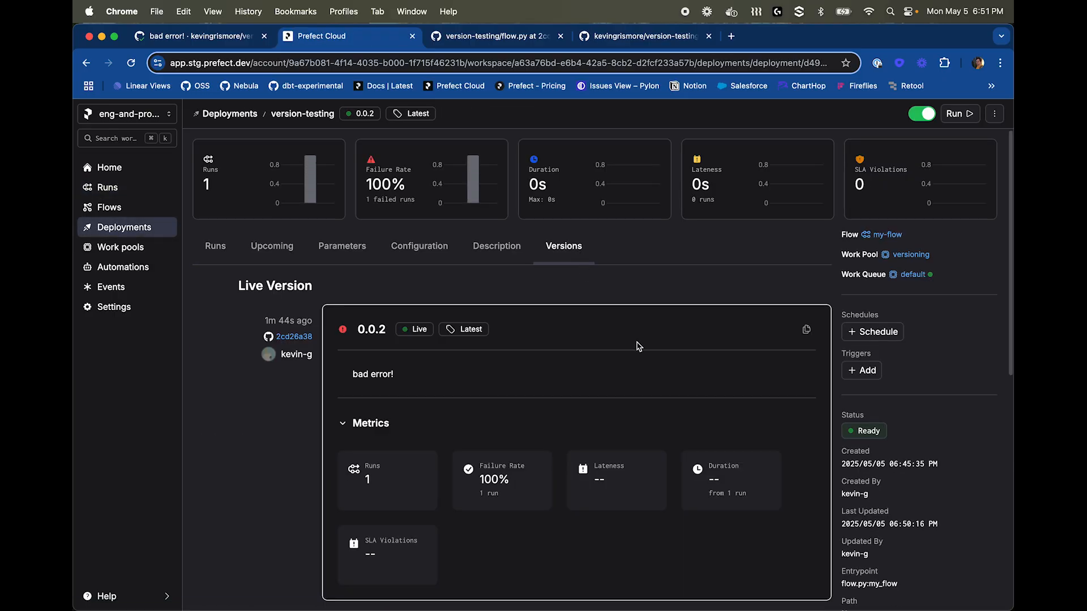
scroll(646, 346, down, 7)
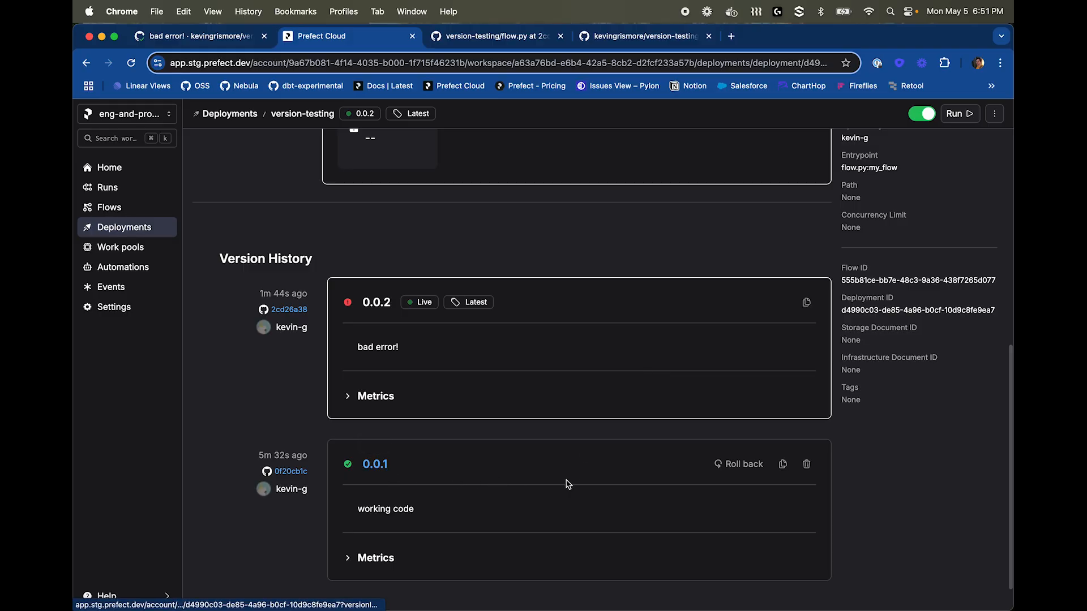
click(375, 464)
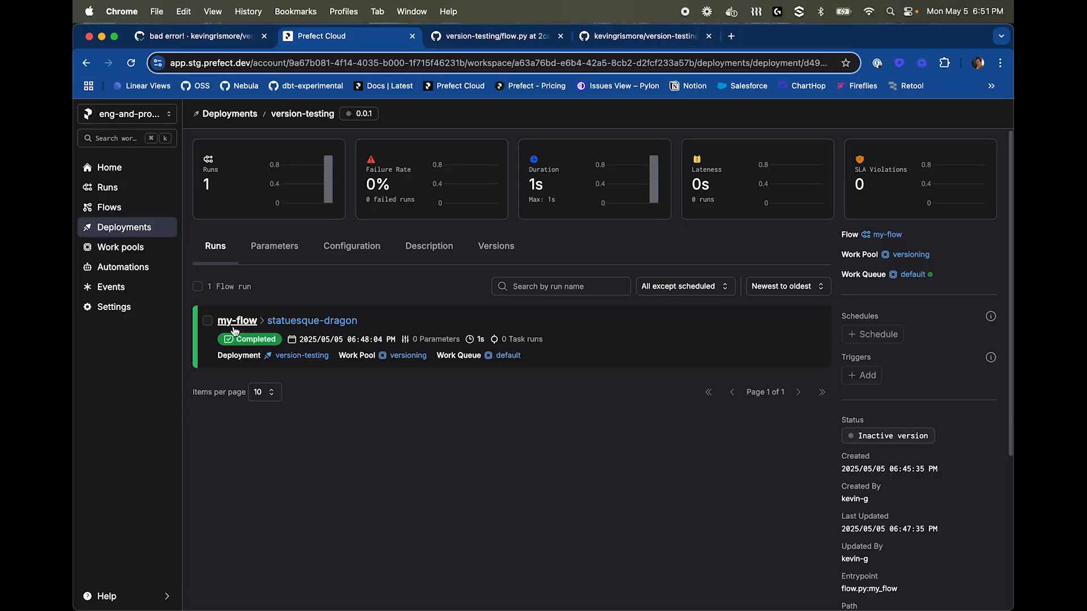
click(479, 245)
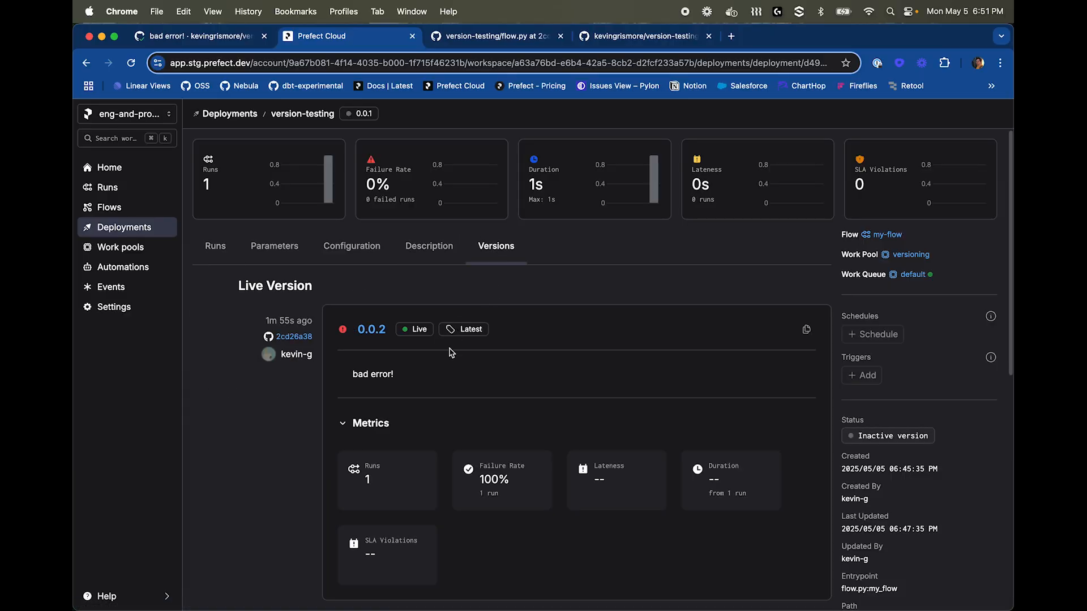
click(374, 334)
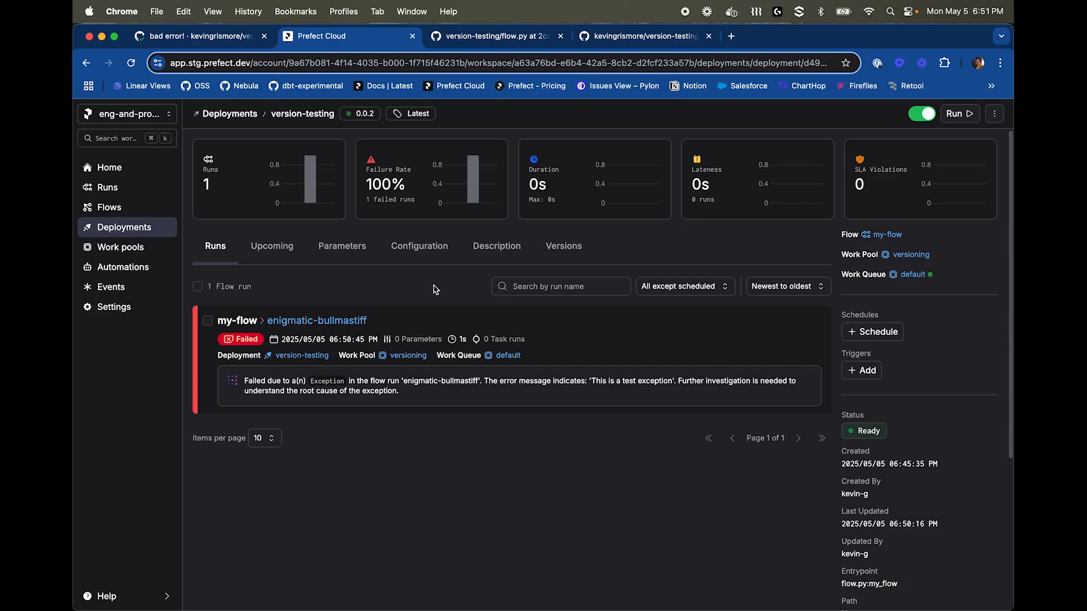
Roll the version-testing deployment back to version 0.0.1 from the version history, reviewing the pull step differences before confirming
click(564, 246)
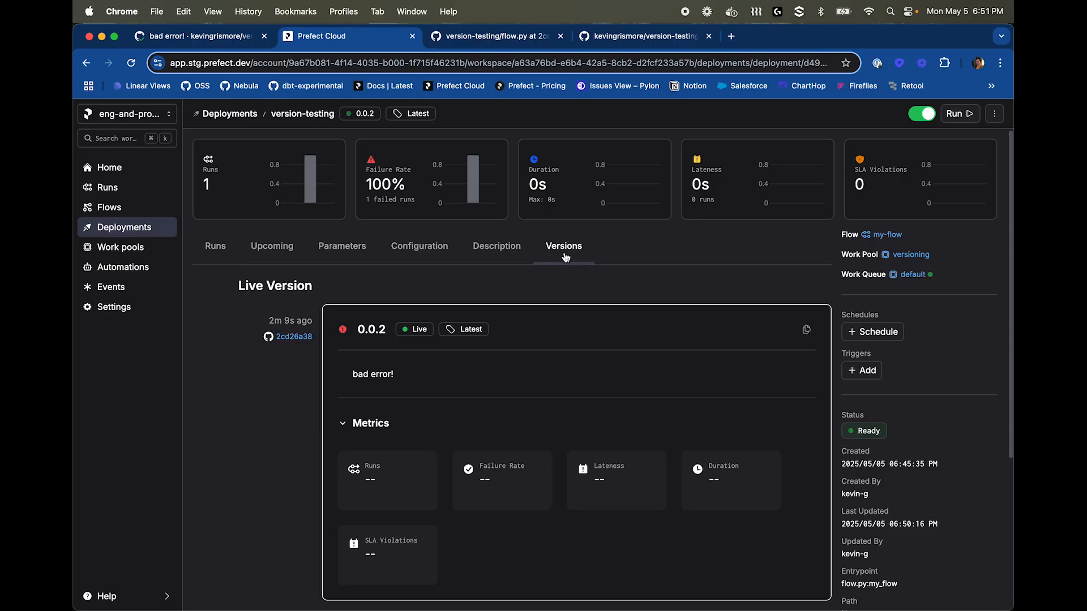
scroll(635, 357, down, 10)
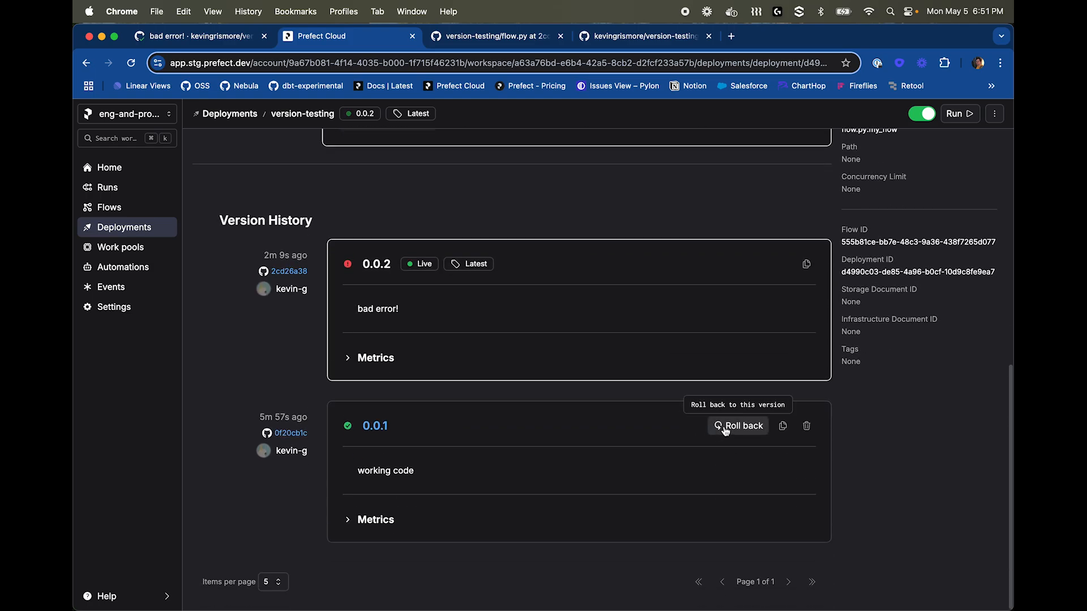
click(726, 429)
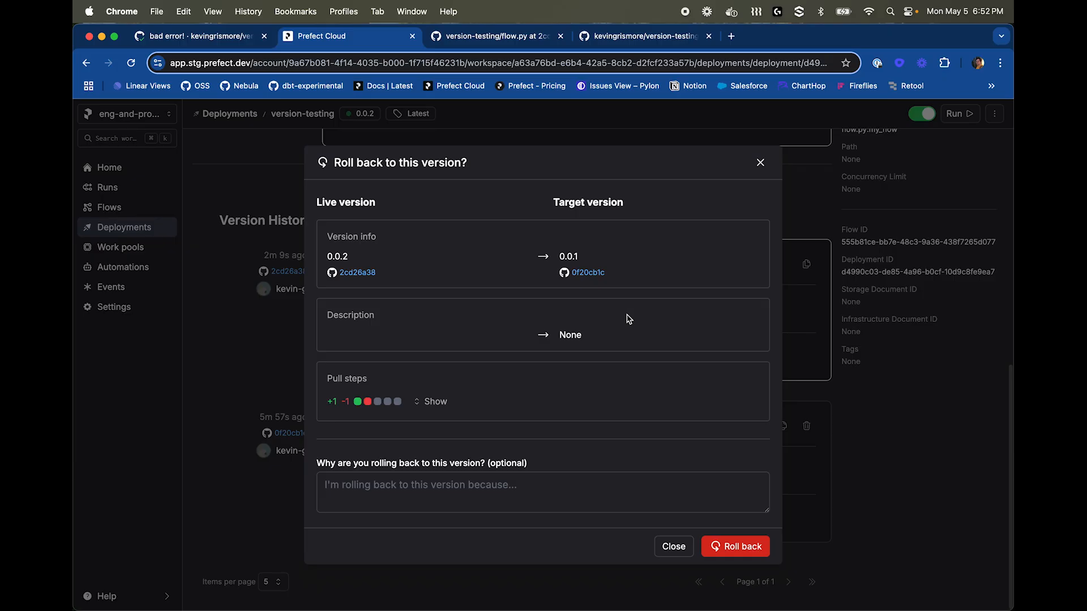
click(436, 402)
click(740, 585)
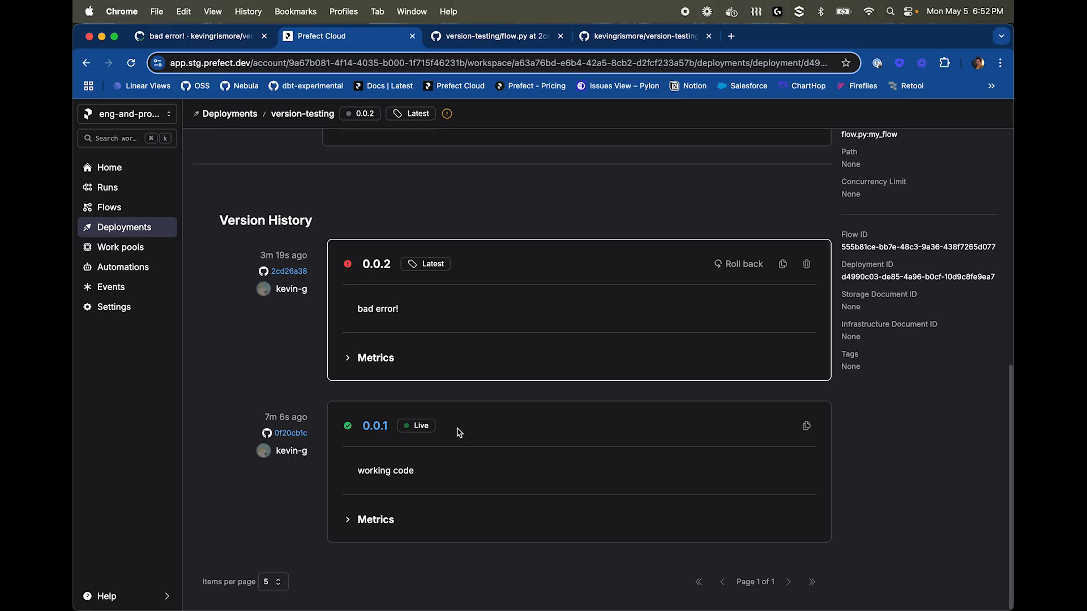
Open the live version 0.0.1 of the deployment and start a run of it
click(374, 428)
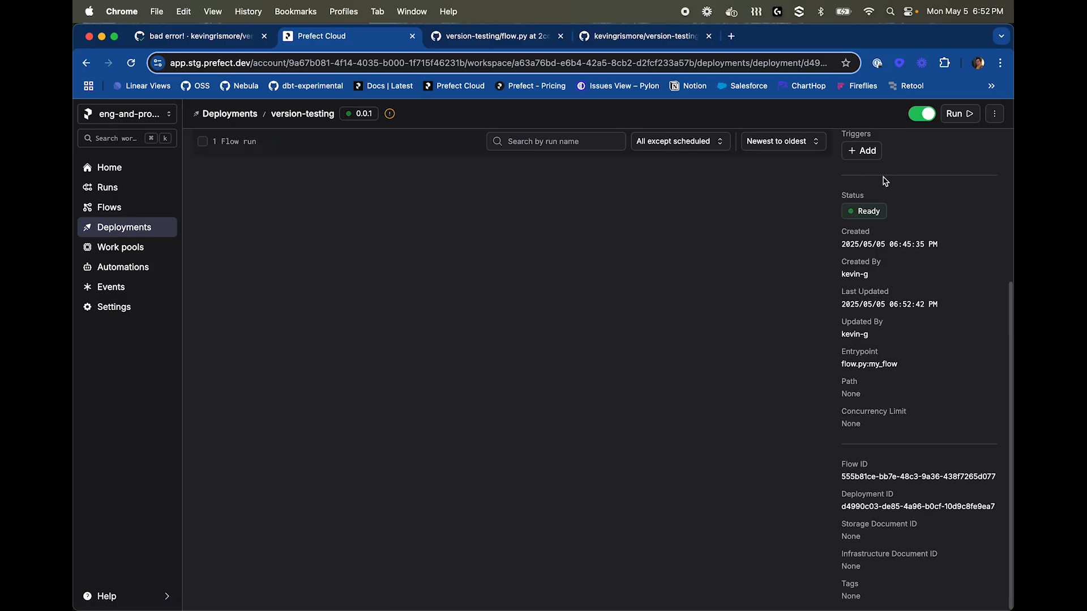
click(956, 113)
click(945, 146)
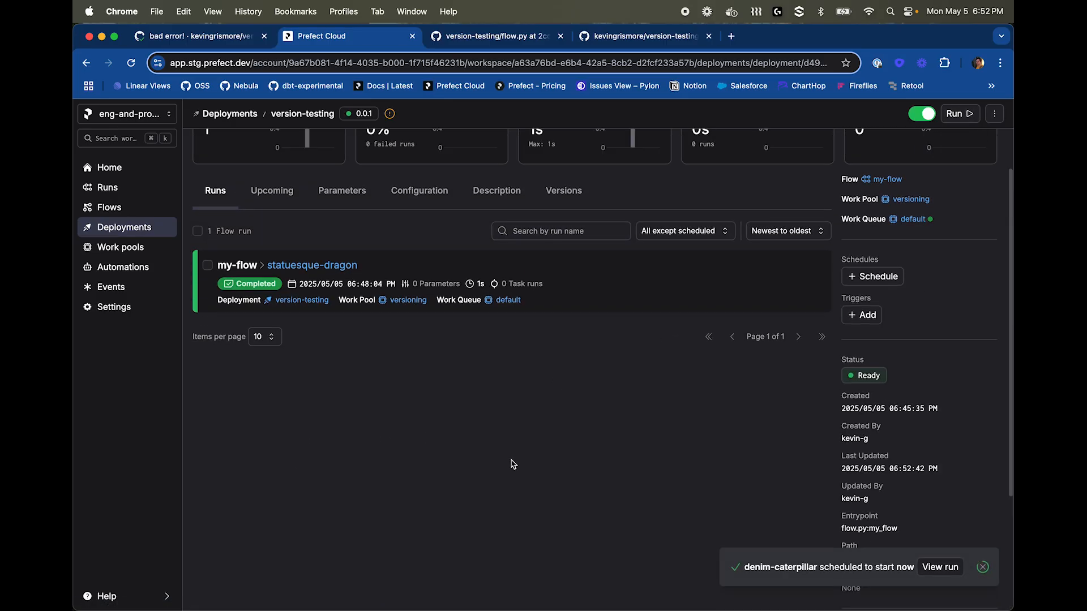
Inspect the events of the newly started flow run, and check the metrics of version 0.0.1 in the deployment's versions
click(937, 565)
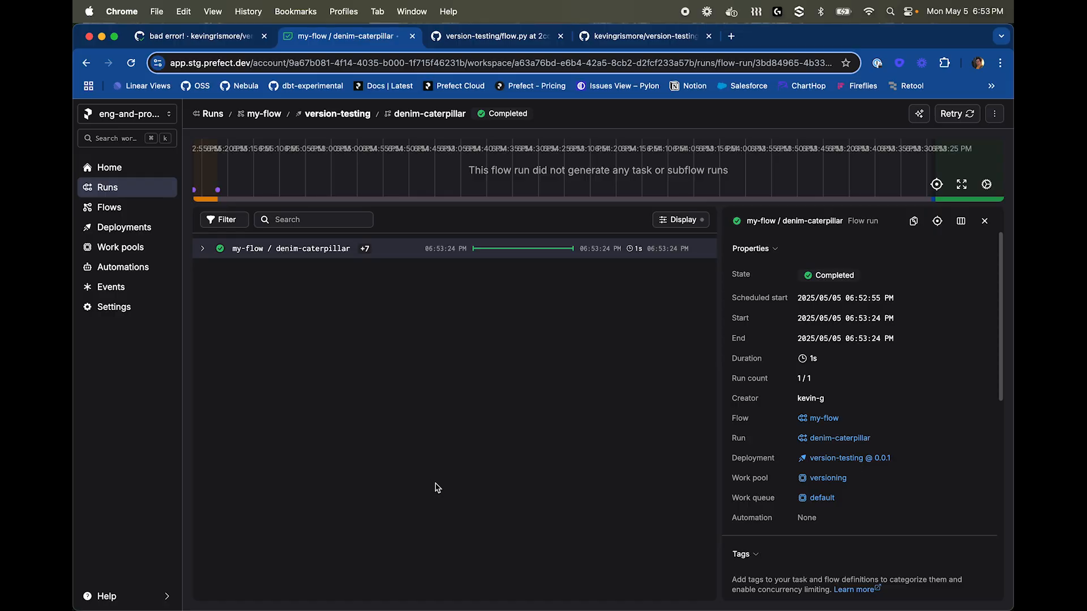
click(203, 250)
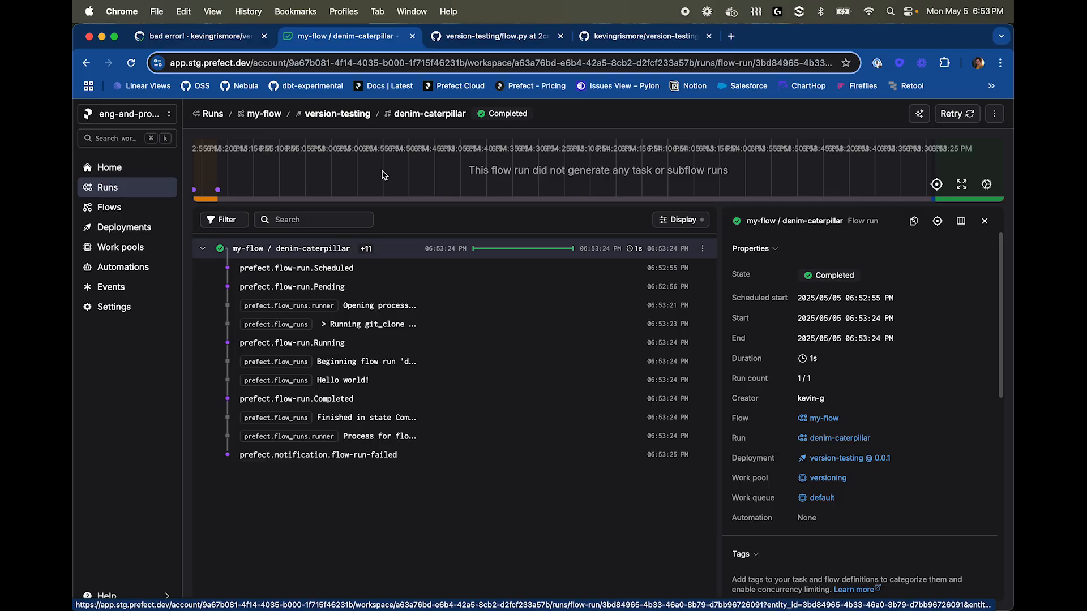
click(886, 458)
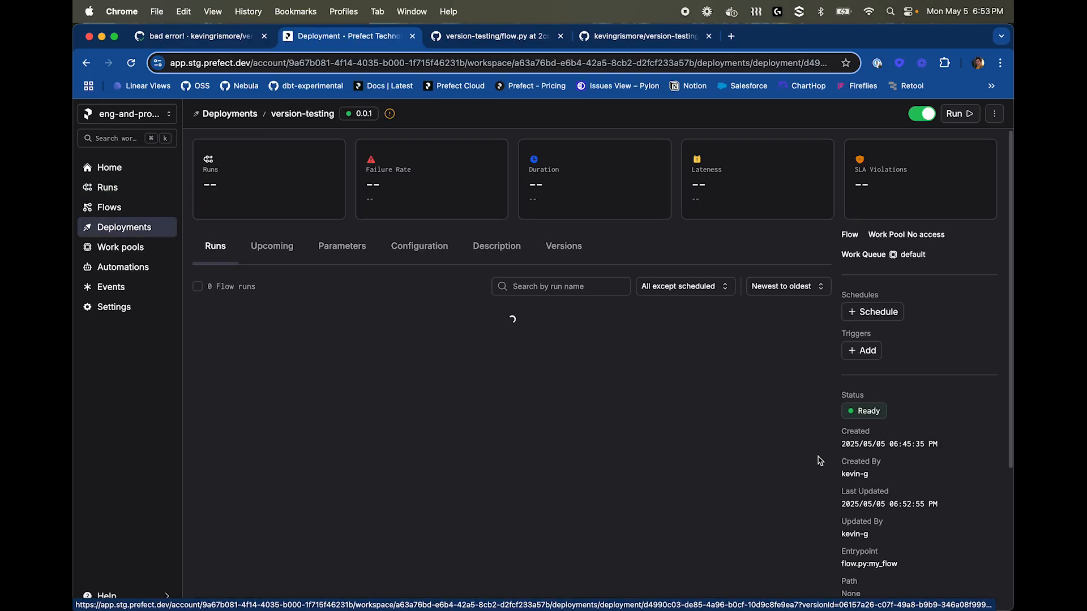
click(580, 247)
scroll(561, 368, down, 5)
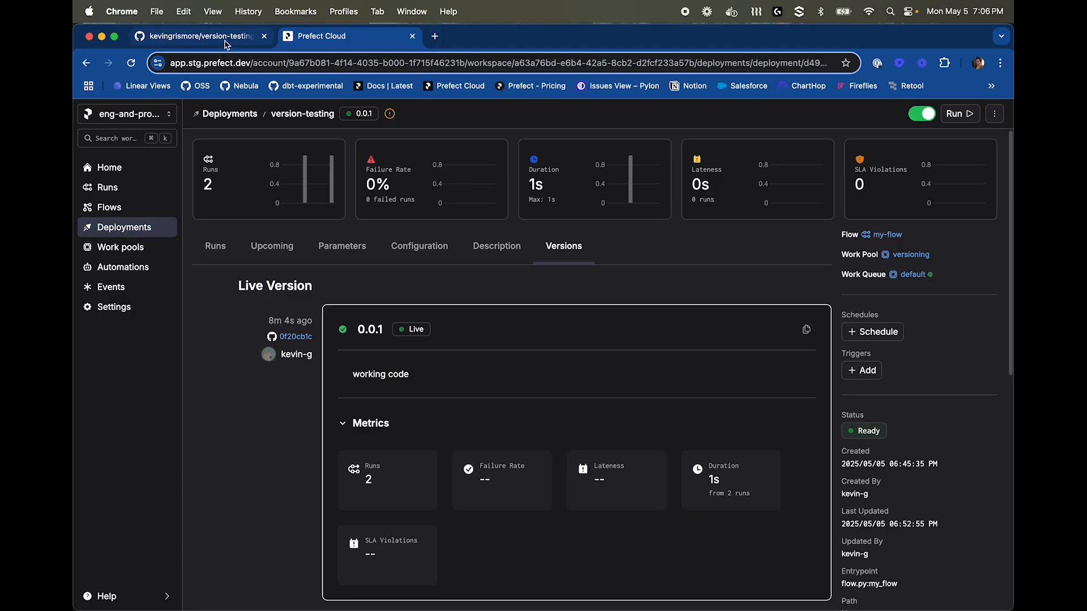
Review the prefect-deploy.yaml workflow and the prefect.yaml file in the version-testing-docker repository on GitHub
click(199, 35)
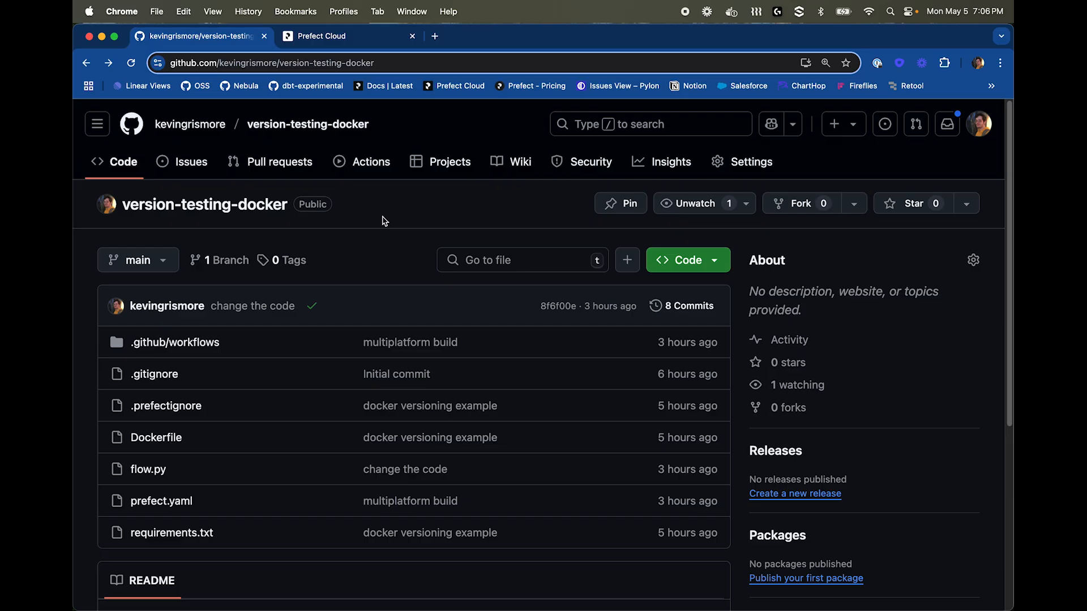
click(206, 350)
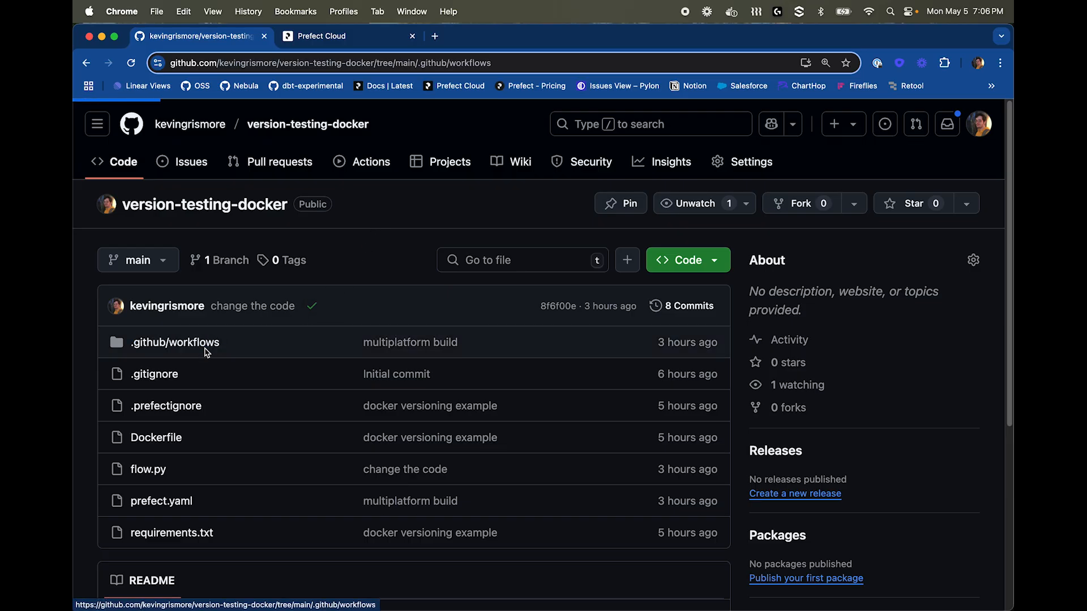
click(203, 329)
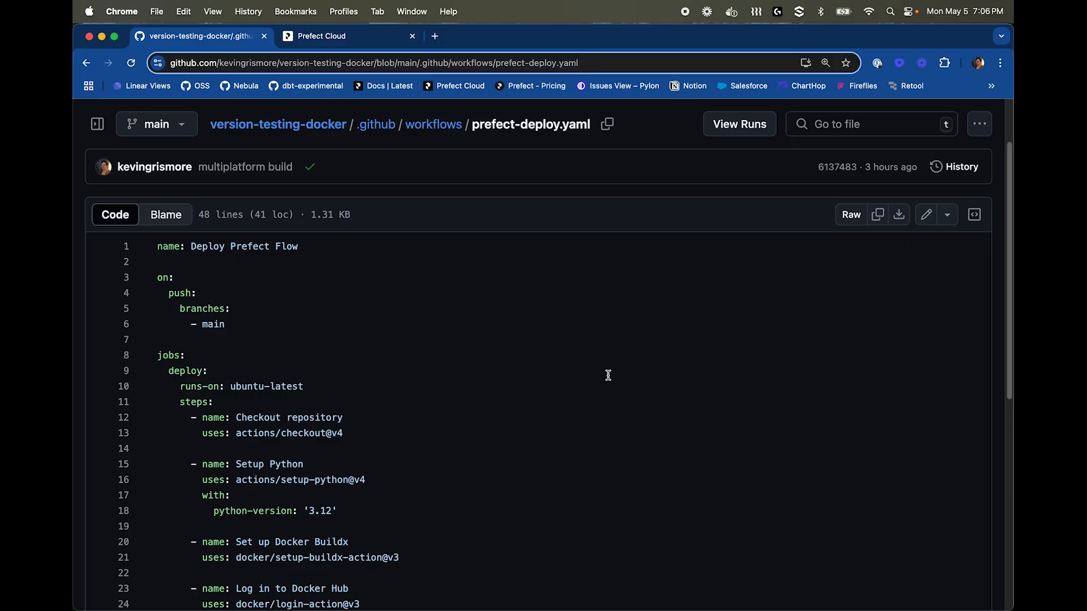
scroll(651, 370, down, 5)
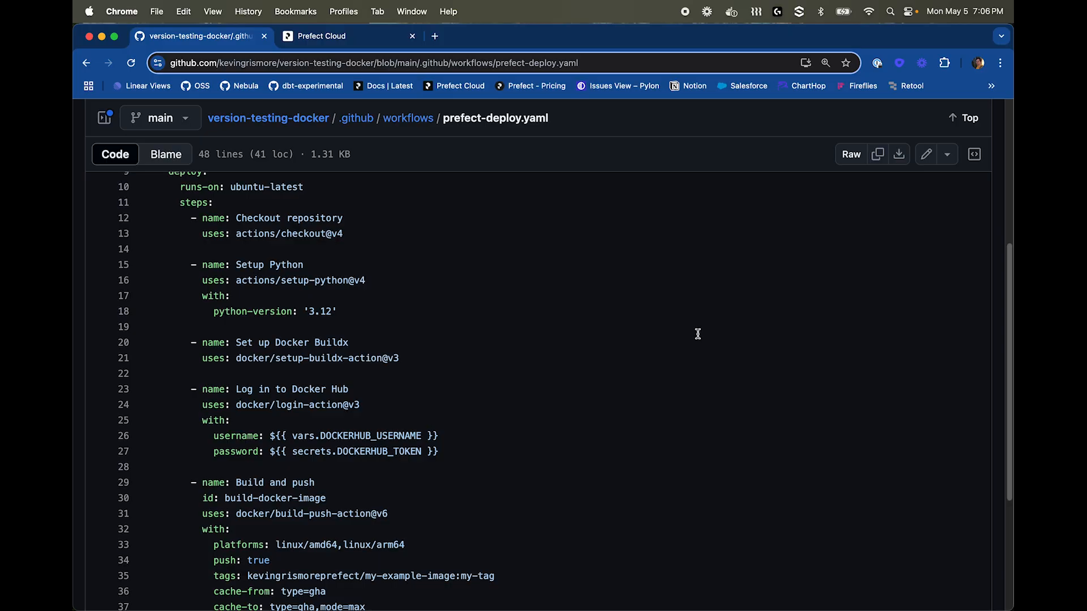
scroll(724, 345, down, 4)
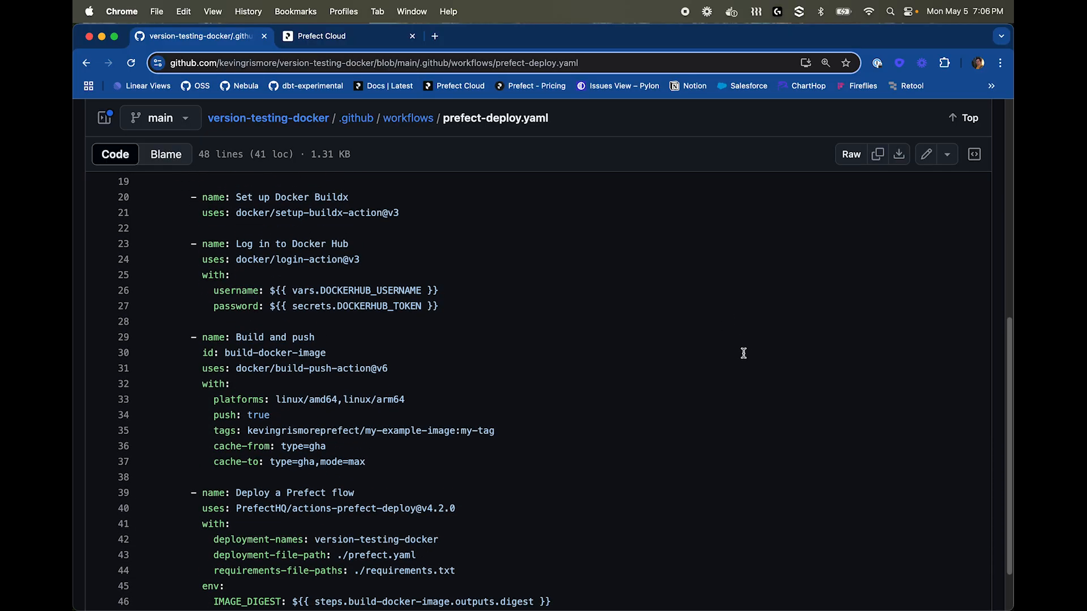
scroll(736, 348, down, 2)
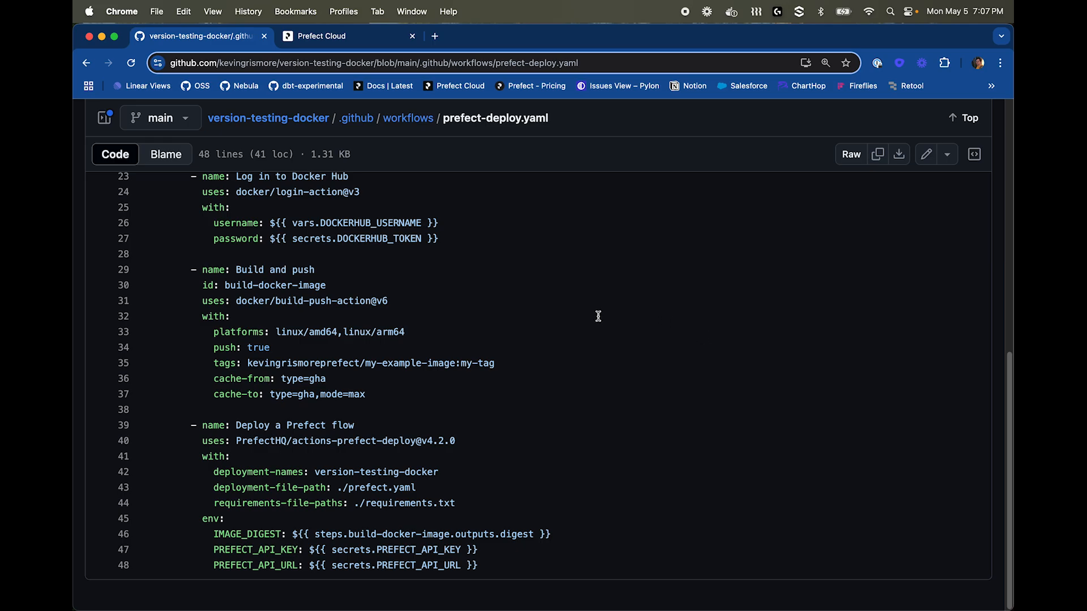
scroll(599, 316, up, 10)
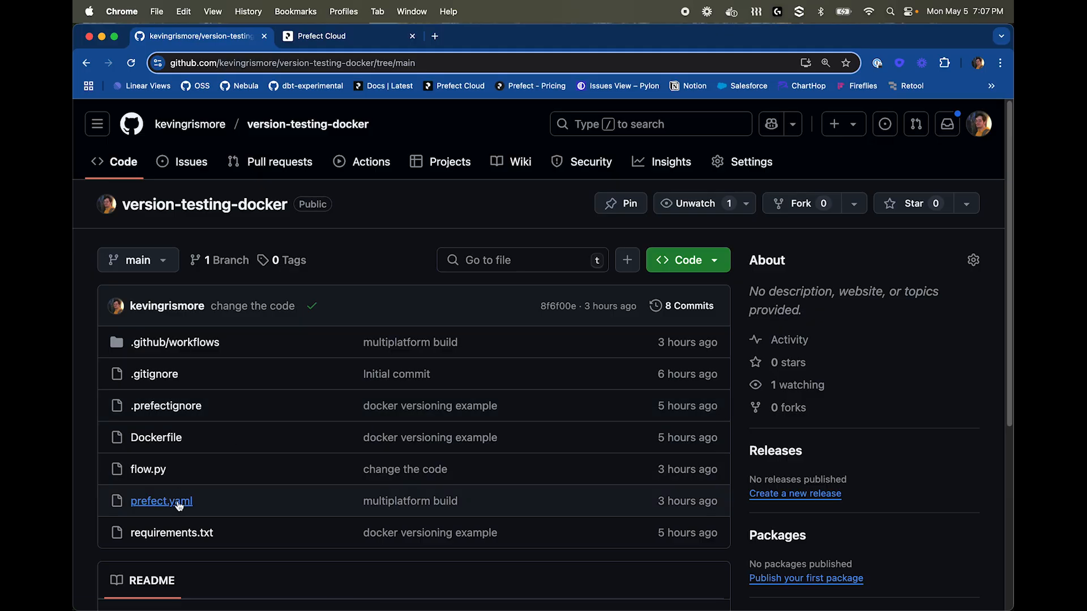
scroll(510, 422, down, 5)
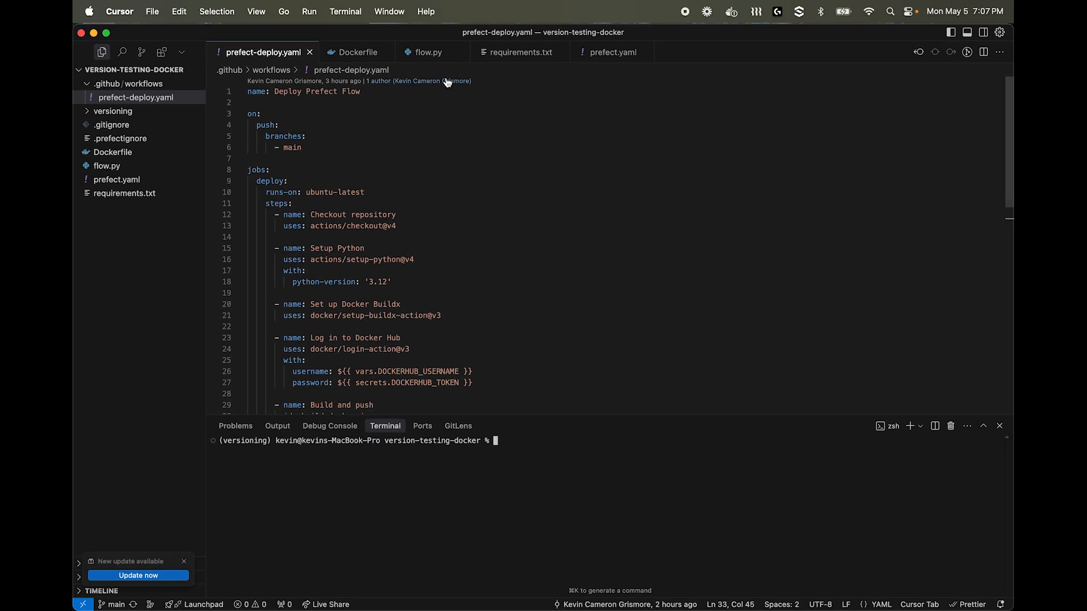
In Cursor, remove the GitRepository import and the os import with its blank line from flow.py in version-testing-docker
click(107, 166)
drag(465, 125, 482, 113)
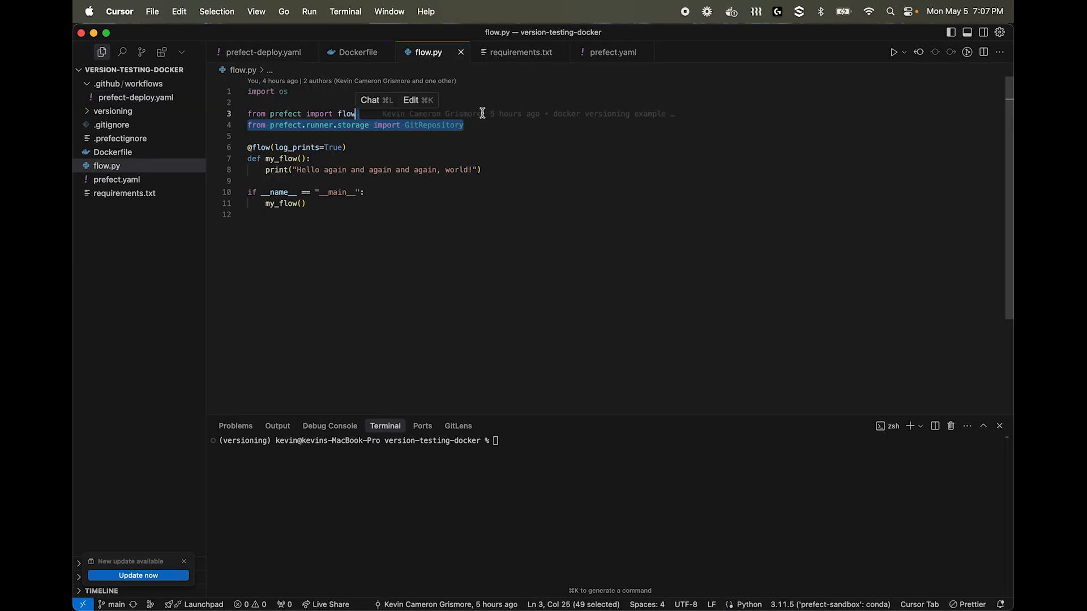
key(BackSpace)
drag(247, 113, 248, 92)
key(BackSpace)
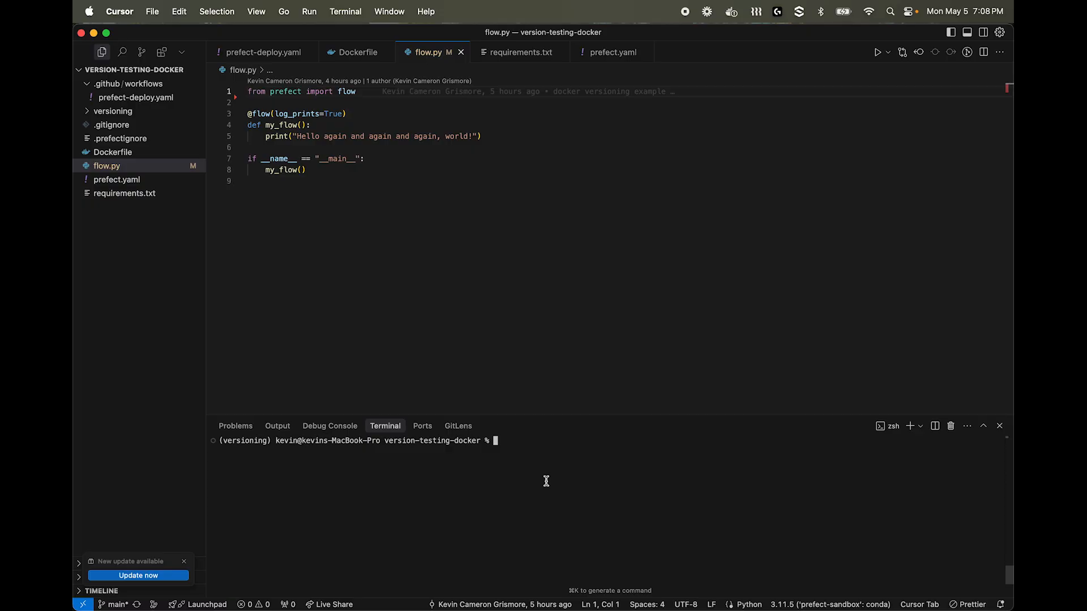
Stage all changes with git in the terminal, commit them with the message 'add a flow', push, and clear the terminal
text(git add .)
key(Return)
text(git commit -m )
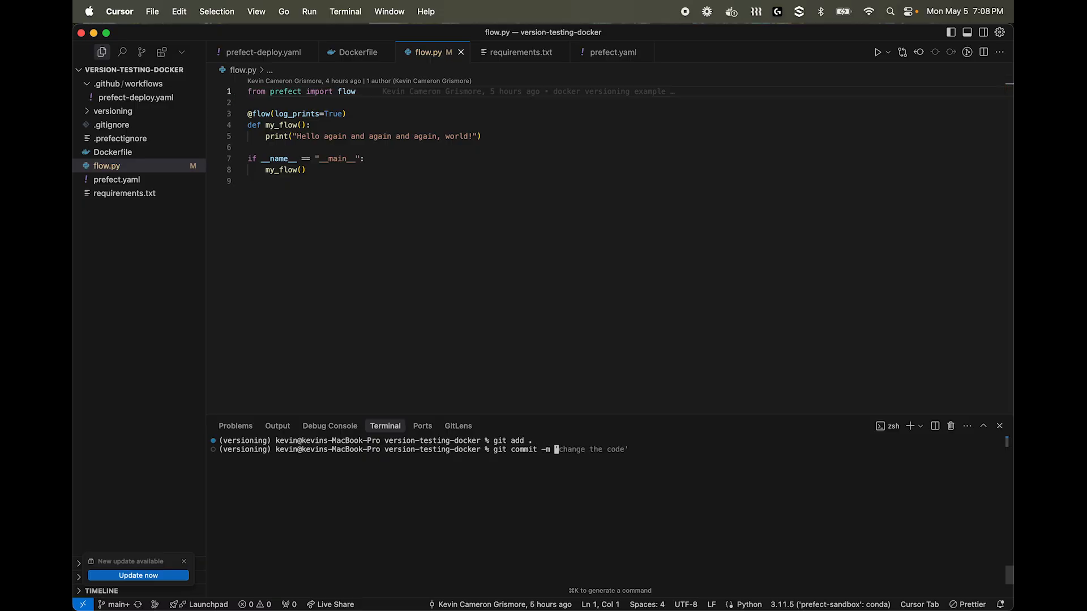
text('add a flow')
key(Return)
text(git push)
key(Return)
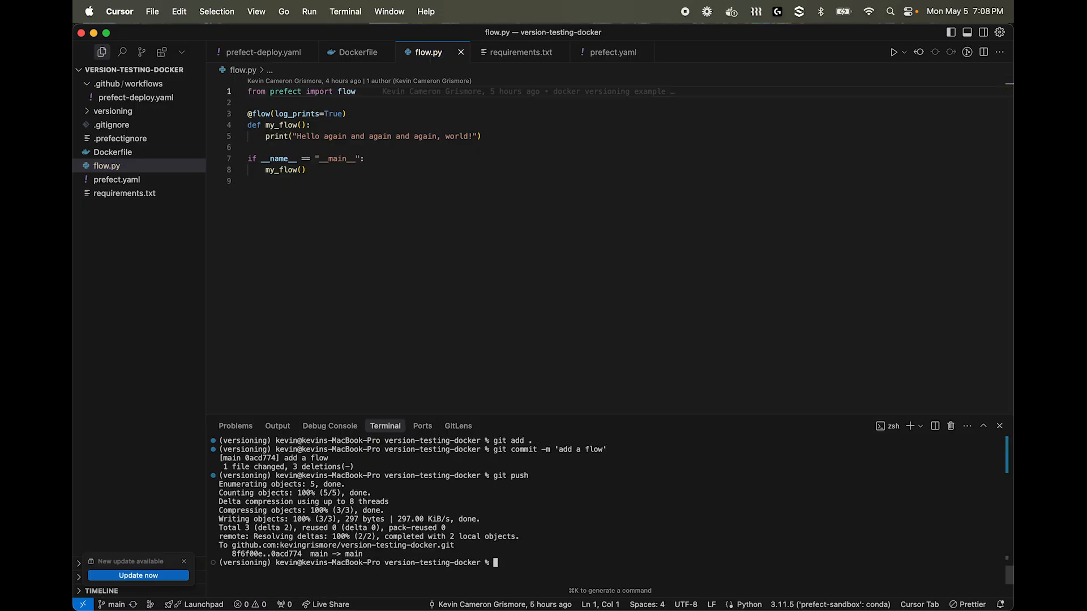
key(ctrl+l)
Switch to Chrome, reopen the version-testing-docker repository page on GitHub and open the latest commit's check status
click(378, 595)
click(253, 116)
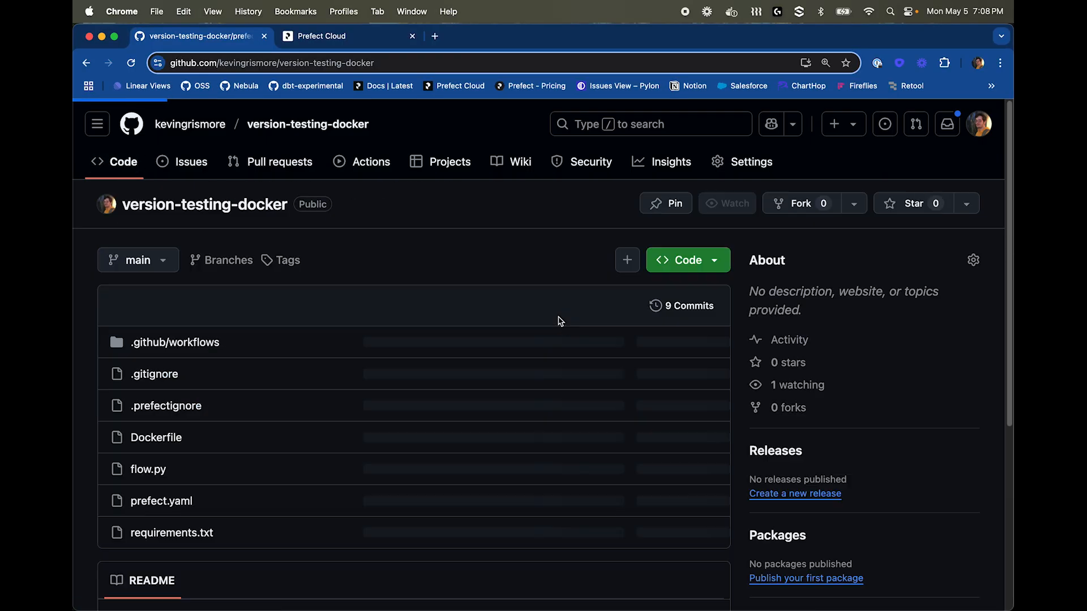
click(279, 305)
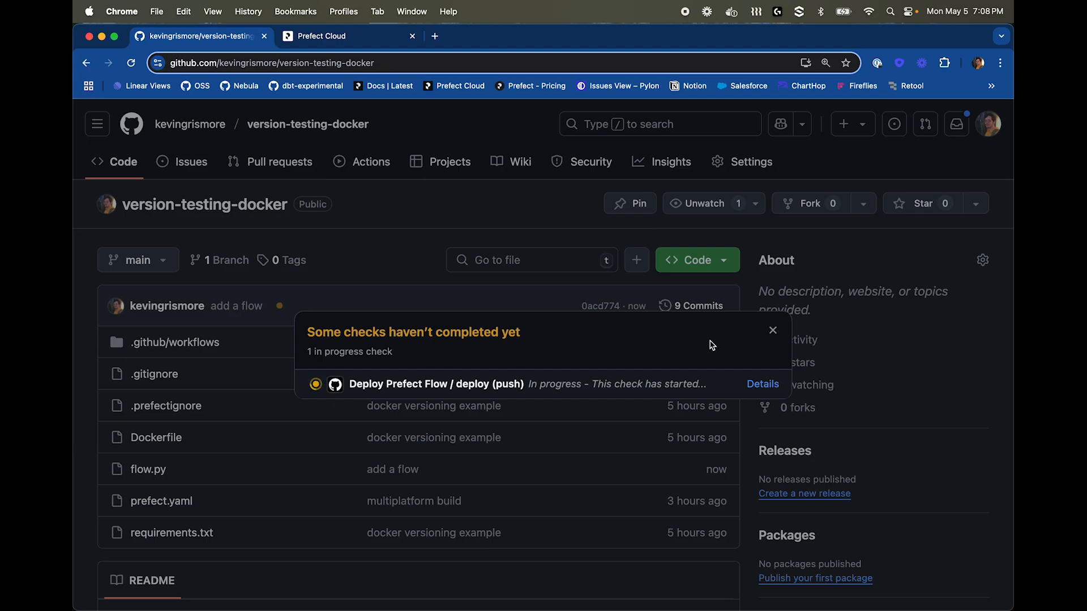
Open the deploy check's job log on GitHub, and view the version-testing-docker deployment's configuration in Prefect Cloud
click(763, 384)
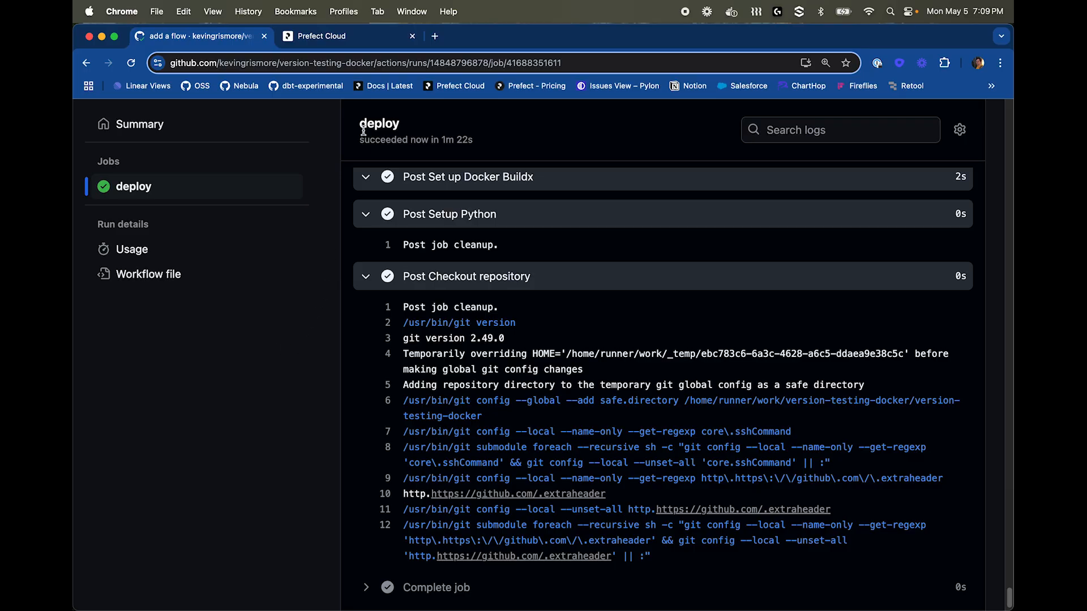
click(366, 37)
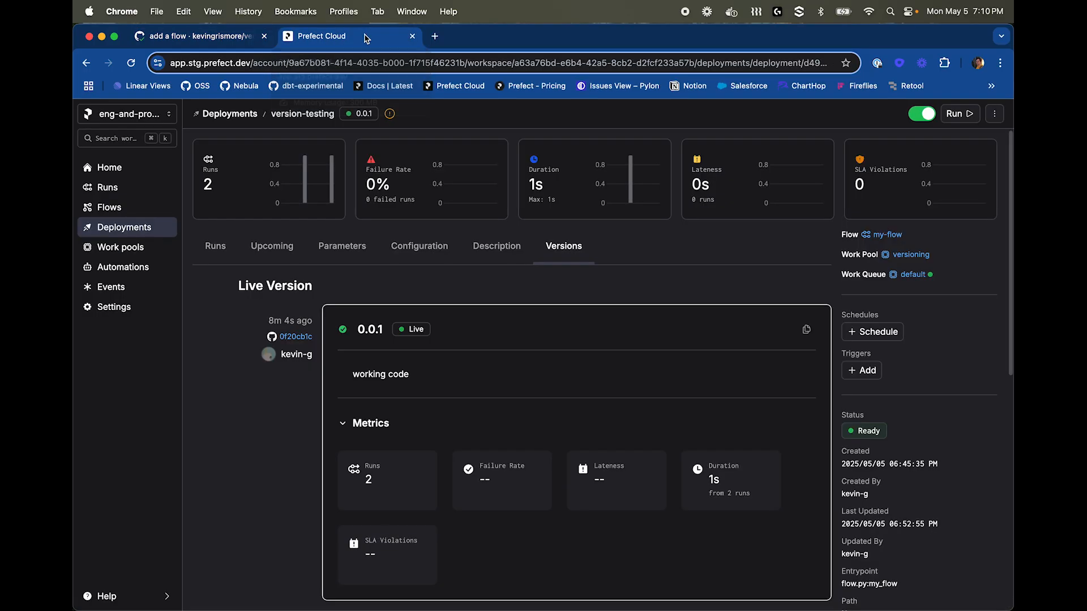
click(118, 147)
text(version-testing-docker)
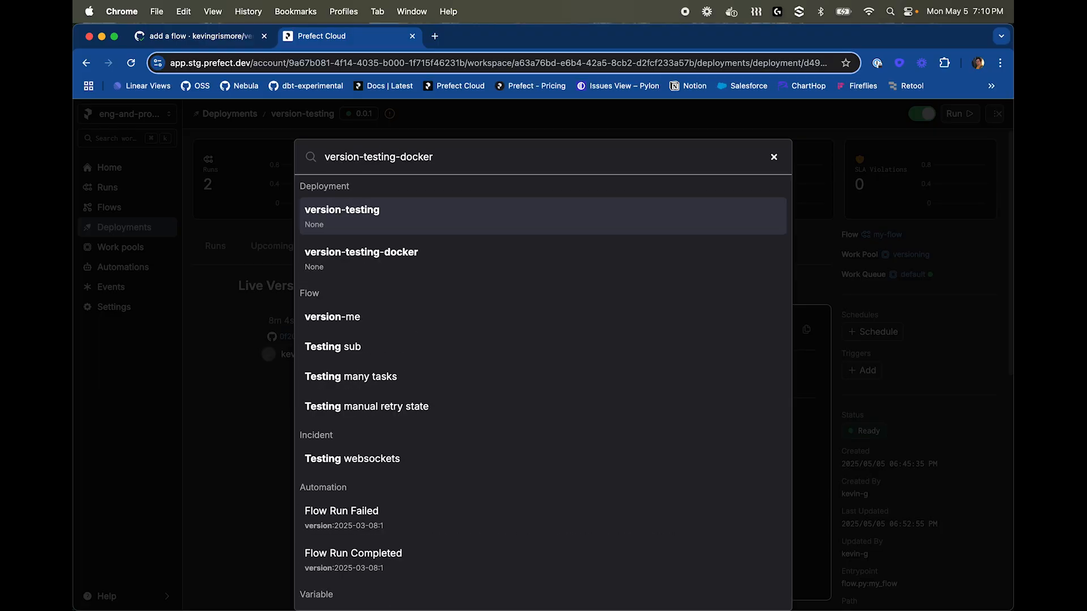
click(370, 257)
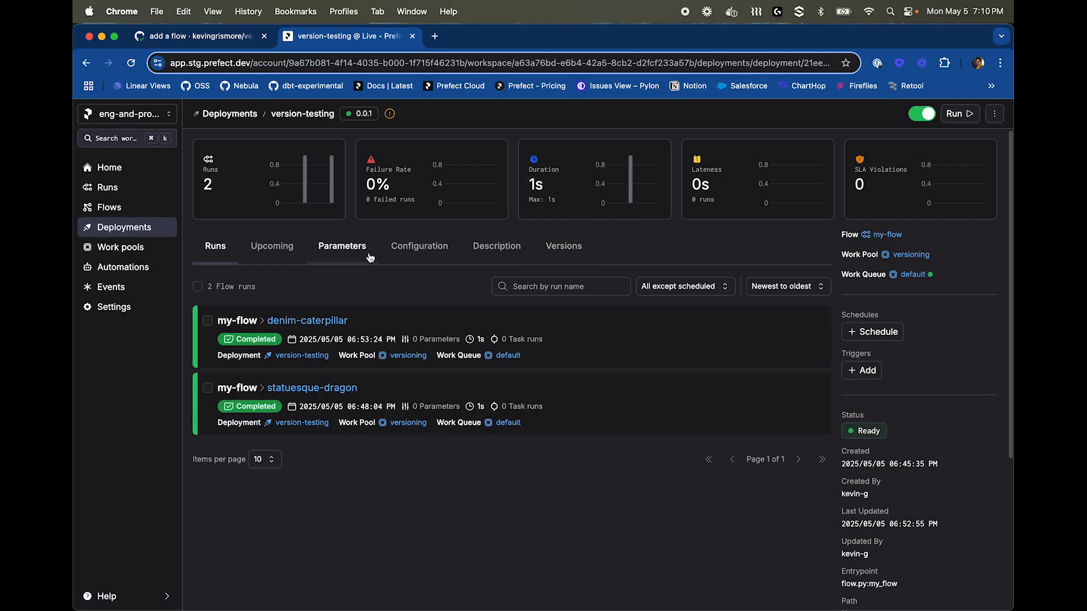
click(430, 254)
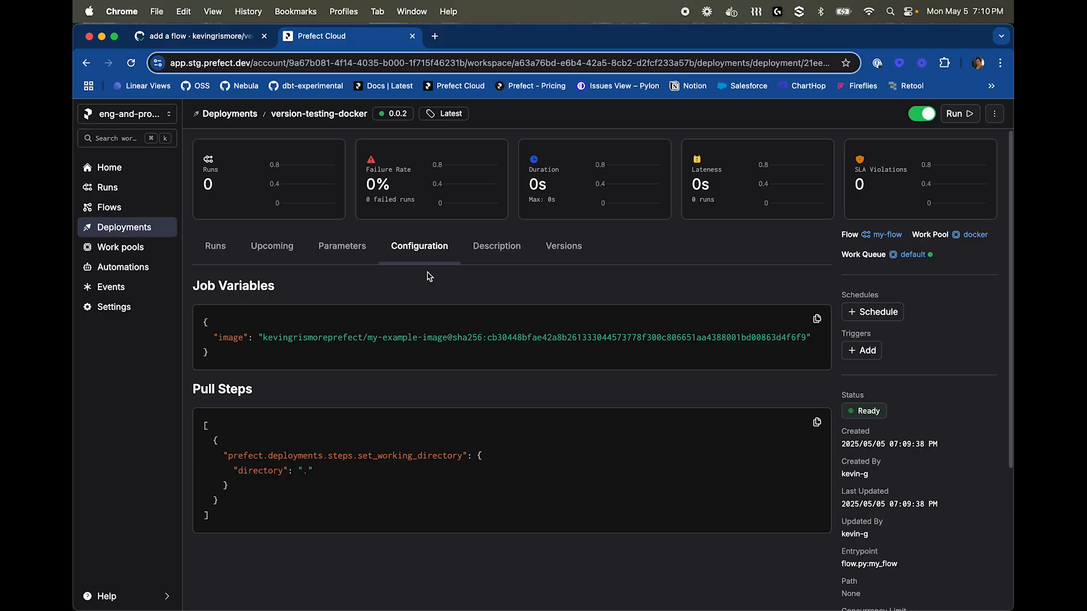
Start a run of the version-testing-docker deployment at version 0.0.2 and open that flow run's details
click(956, 119)
click(946, 142)
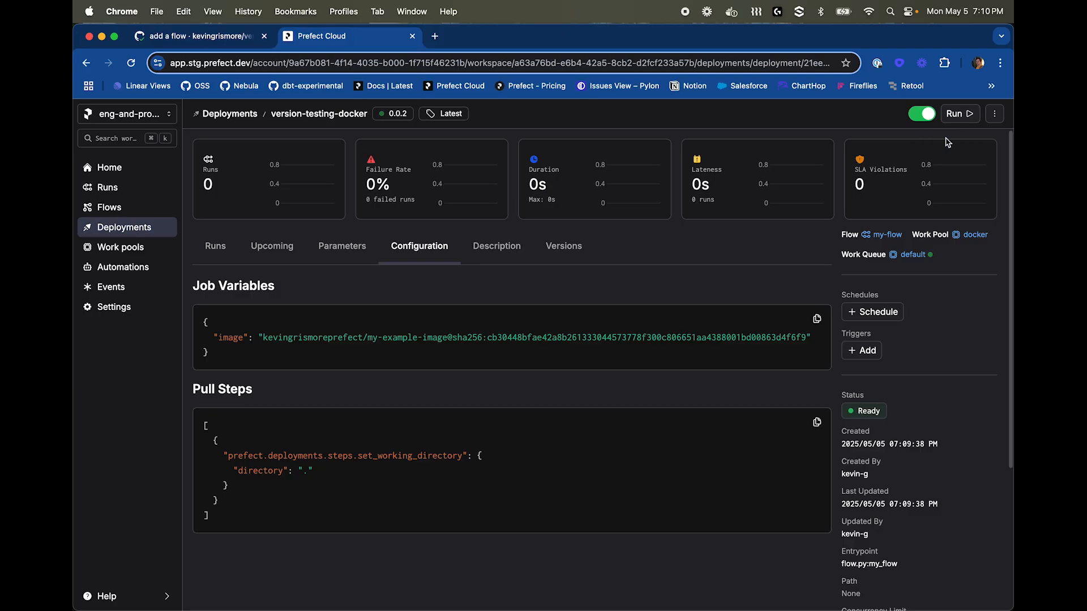
click(211, 252)
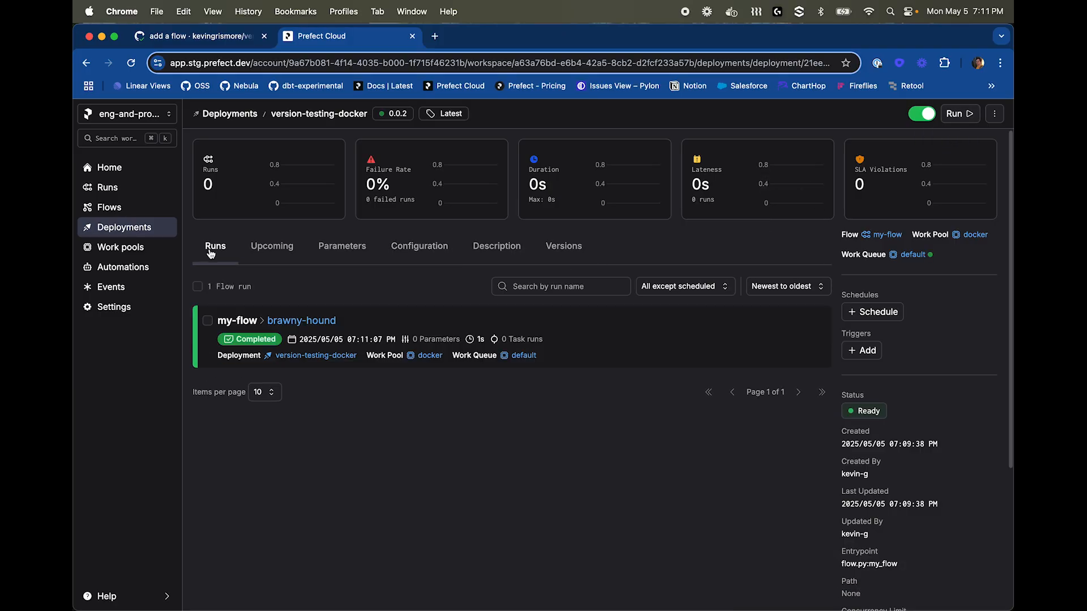
click(301, 321)
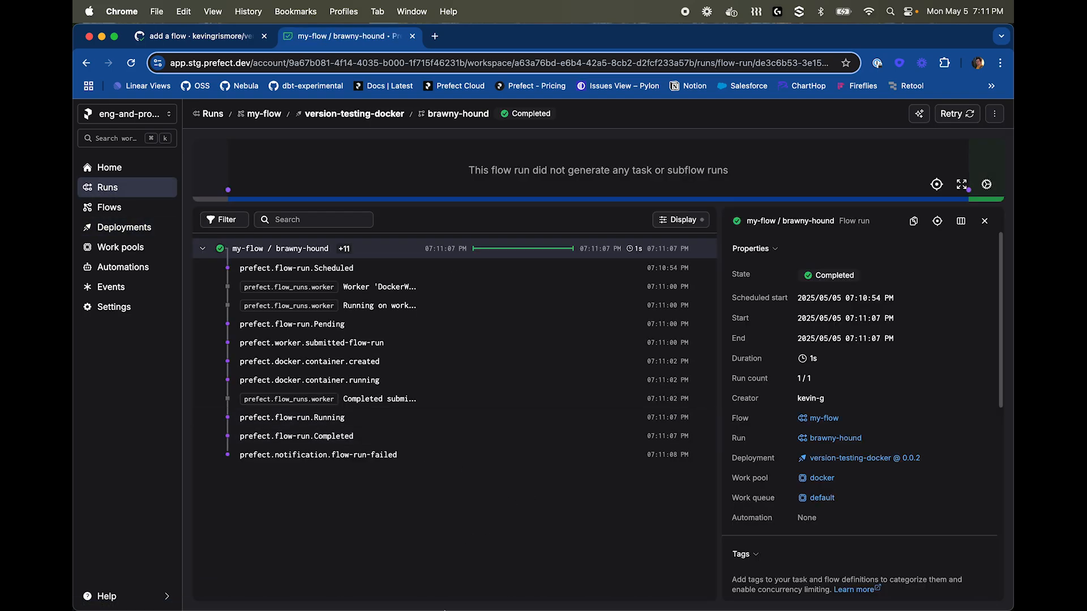
In Cursor, insert raise Exception("This is a test exception") as the first line of my_flow in flow.py and save
mouse_move(440, 610)
click(417, 594)
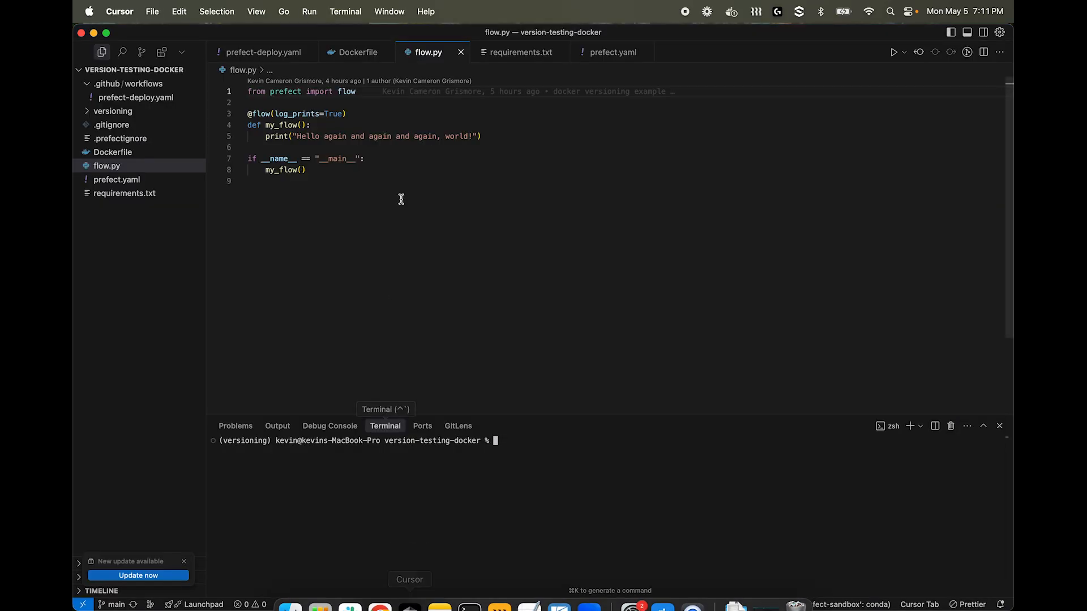
click(354, 125)
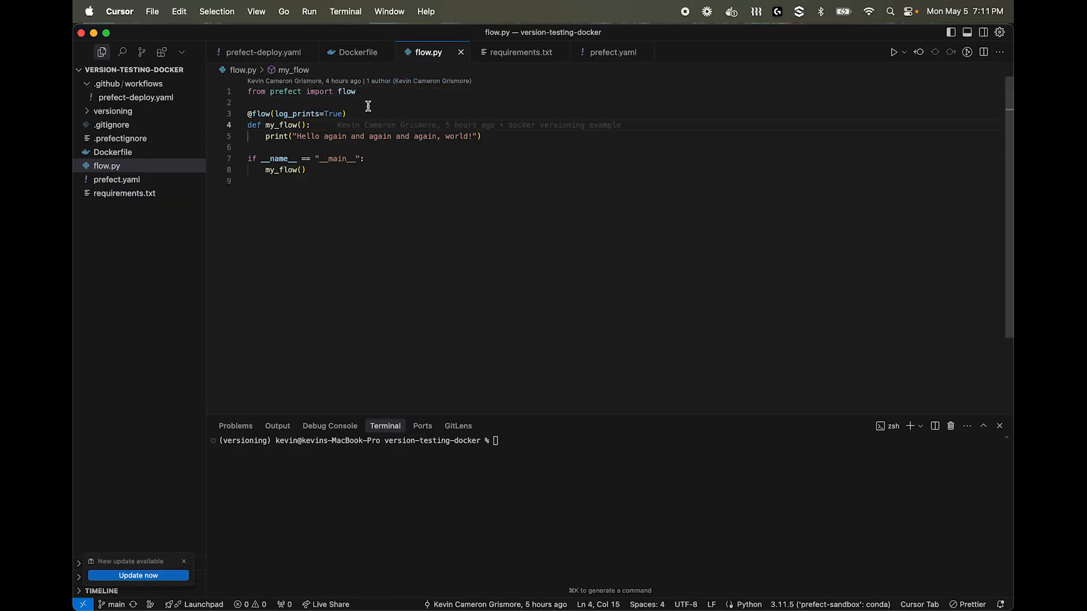
key(Return)
text(raise)
key(Tab)
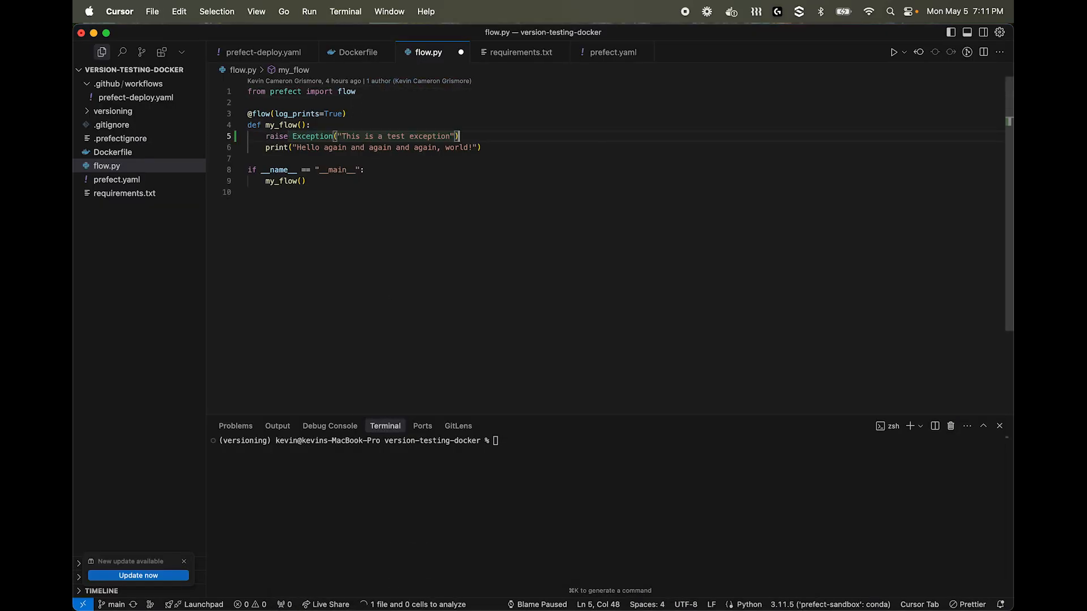
key(super+s)
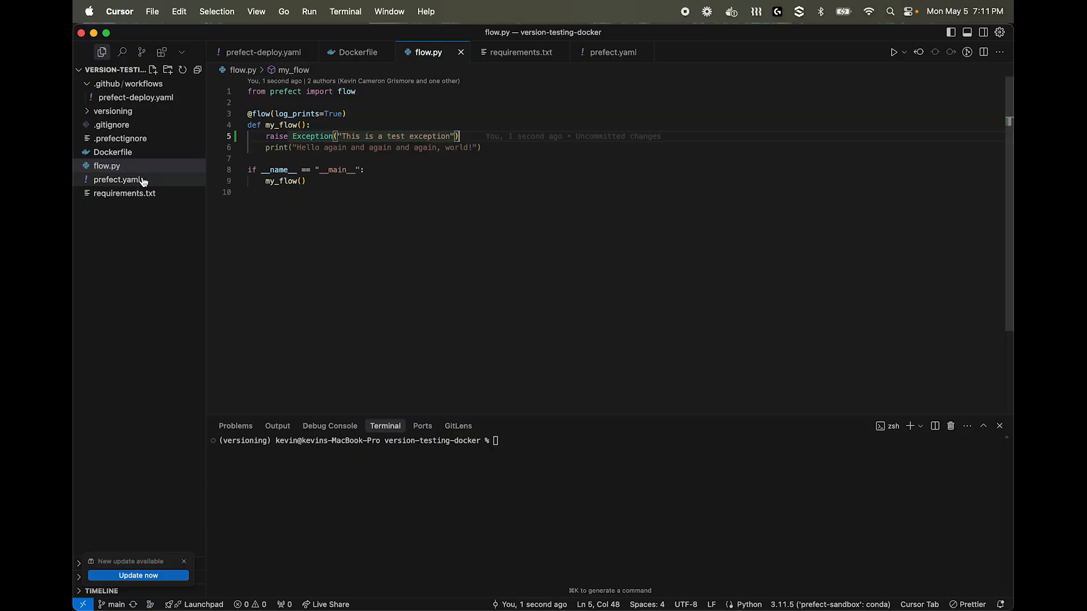
Set the deployment version to 0.0.3 in prefect.yaml and save the file
click(117, 180)
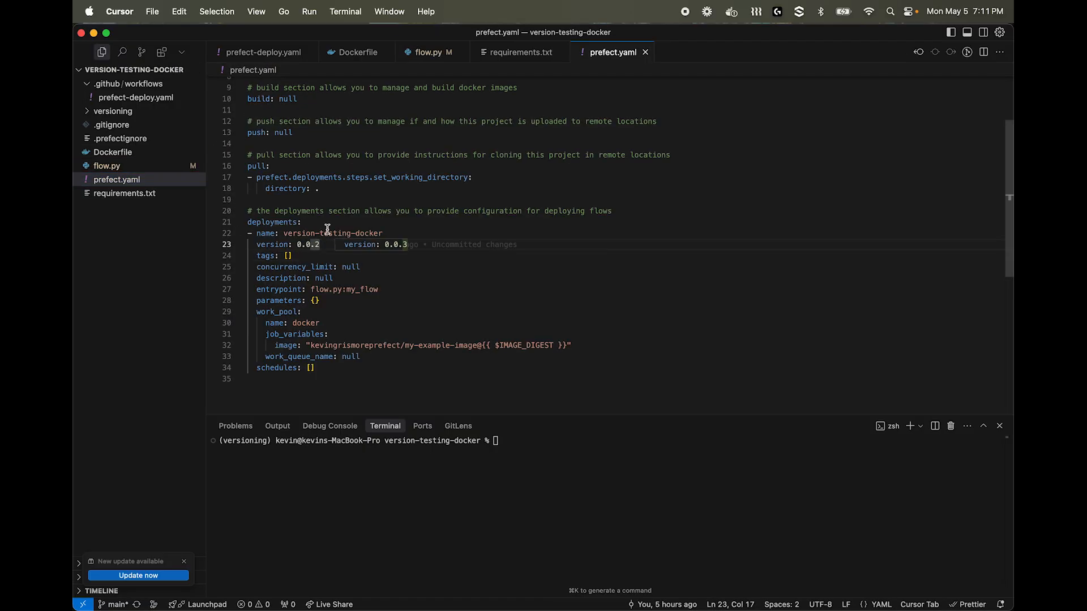
key(Tab)
key(super+s)
Stage all changes with git in the terminal, commit them with the message 'break the code', push, and clear the terminal
click(519, 493)
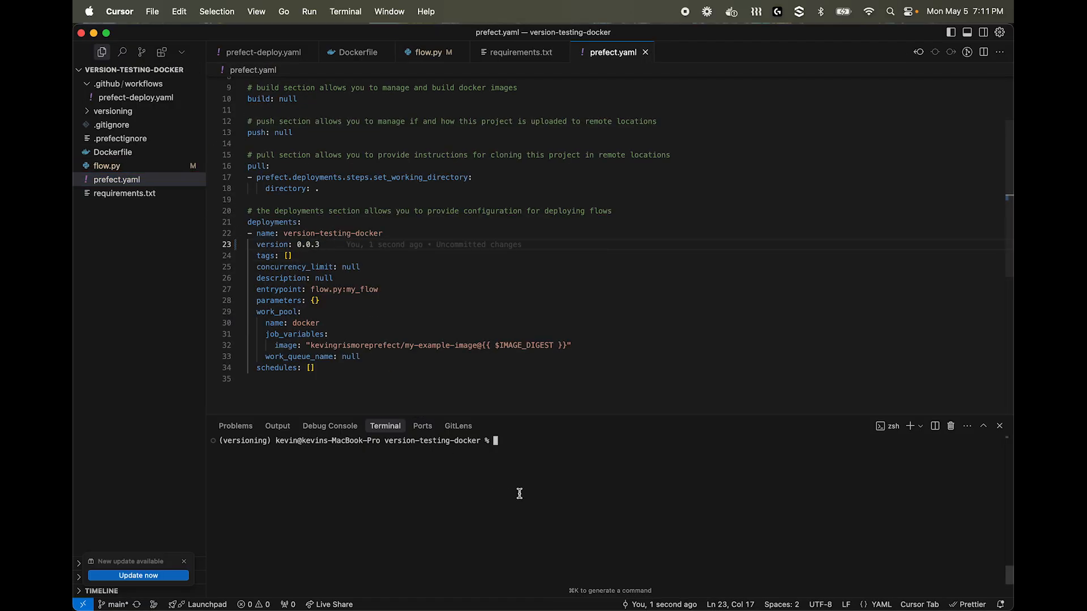
text(git add .)
key(Return)
text(git commit -m 'break the code')
key(Return)
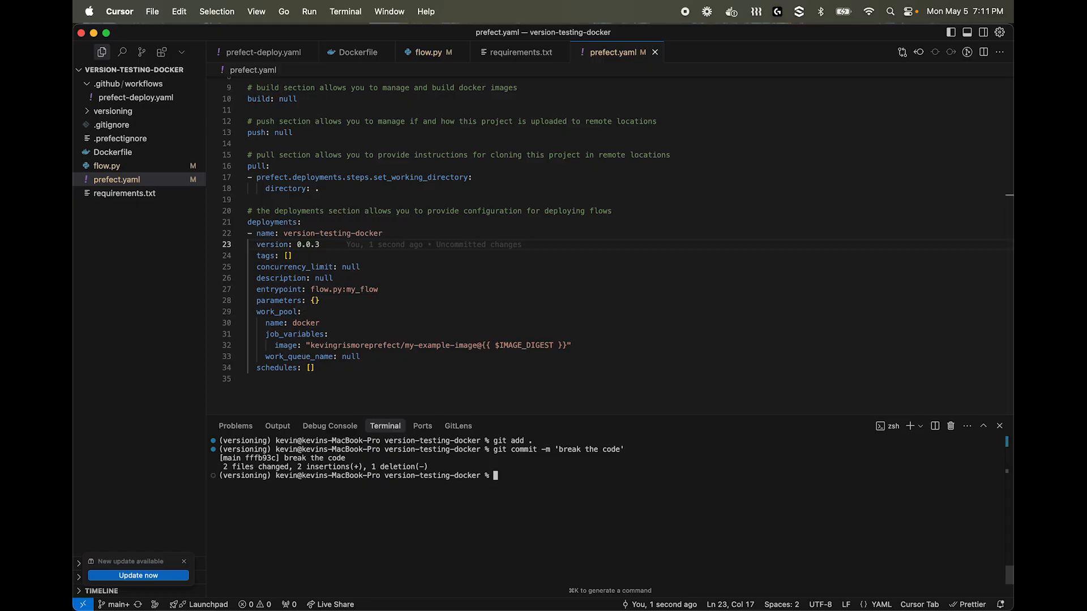
text(git push)
key(Return)
key(ctrl+l)
Switch to Chrome, reopen the version-testing-docker repository on GitHub and view the deploy job log of the latest commit
mouse_move(403, 605)
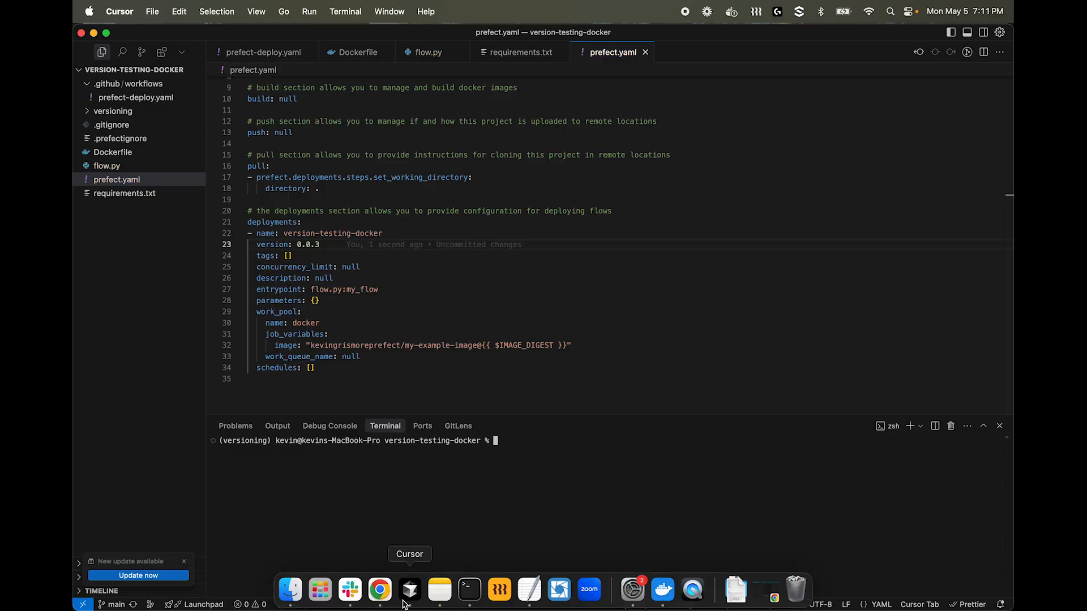
click(380, 590)
click(198, 36)
click(124, 164)
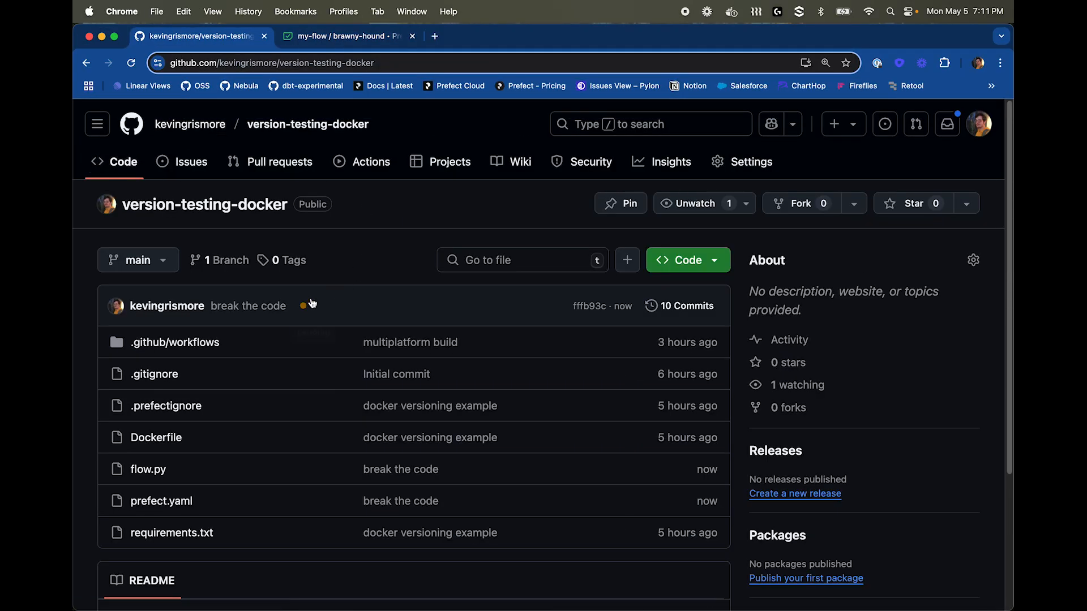
mouse_move(303, 306)
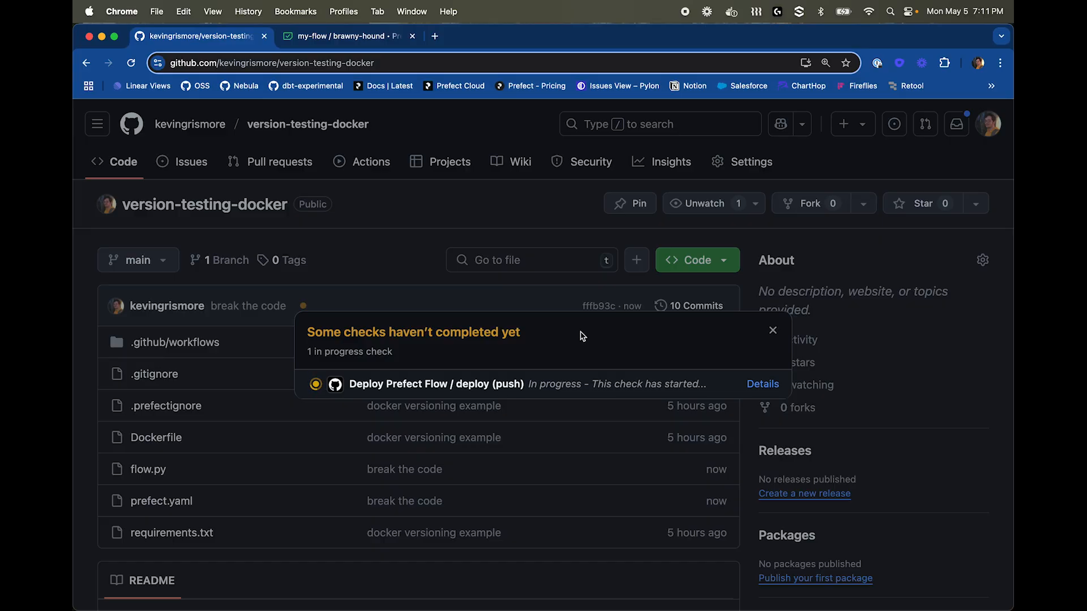
click(761, 383)
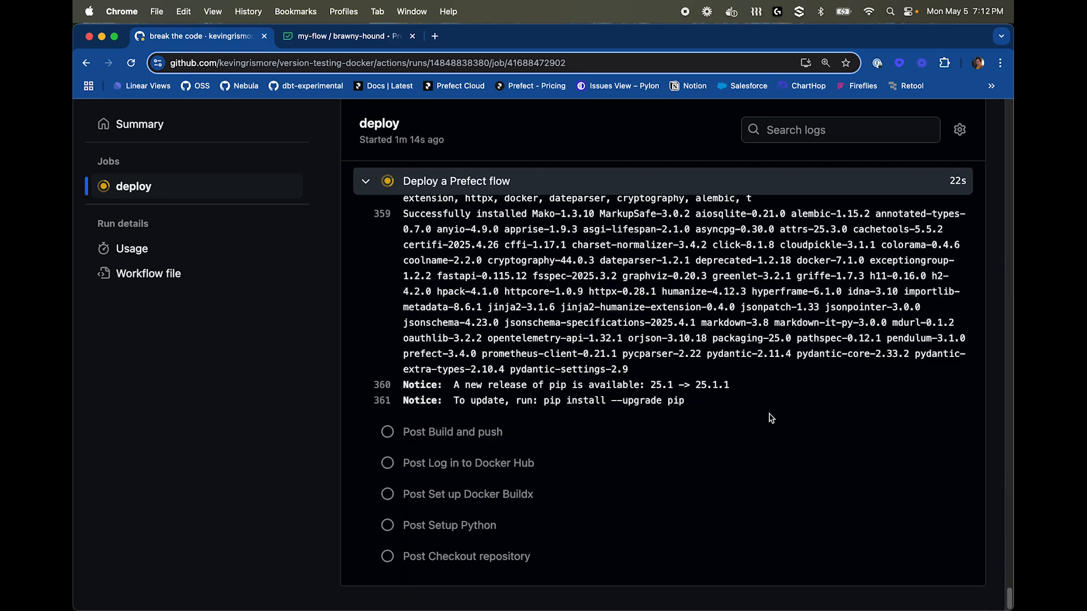
In Prefect Cloud, open the live version 0.0.3 of the version-testing-docker deployment and view its configuration
click(355, 35)
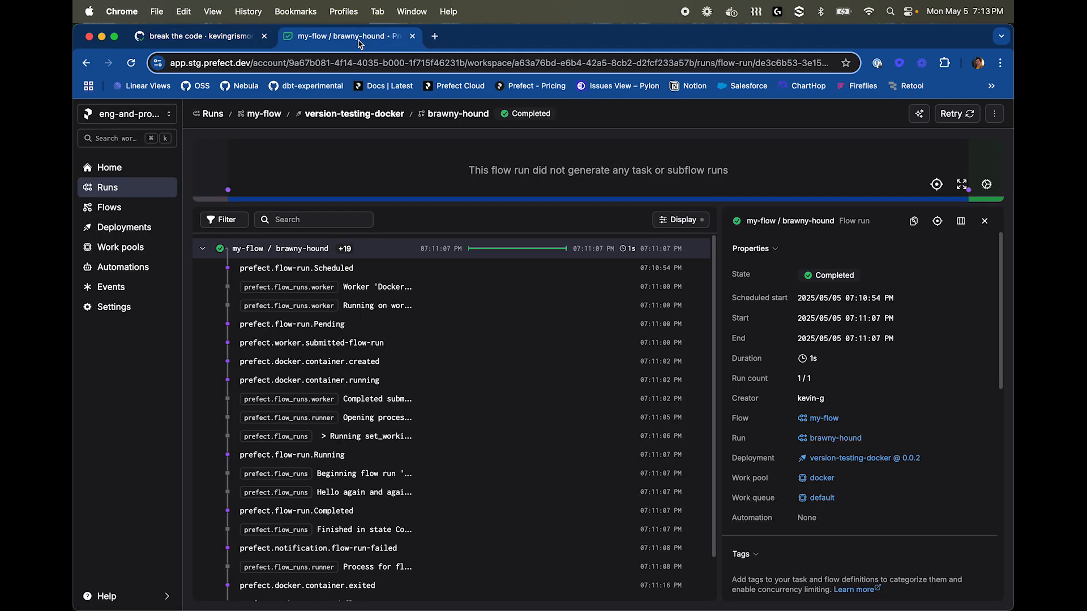
click(886, 458)
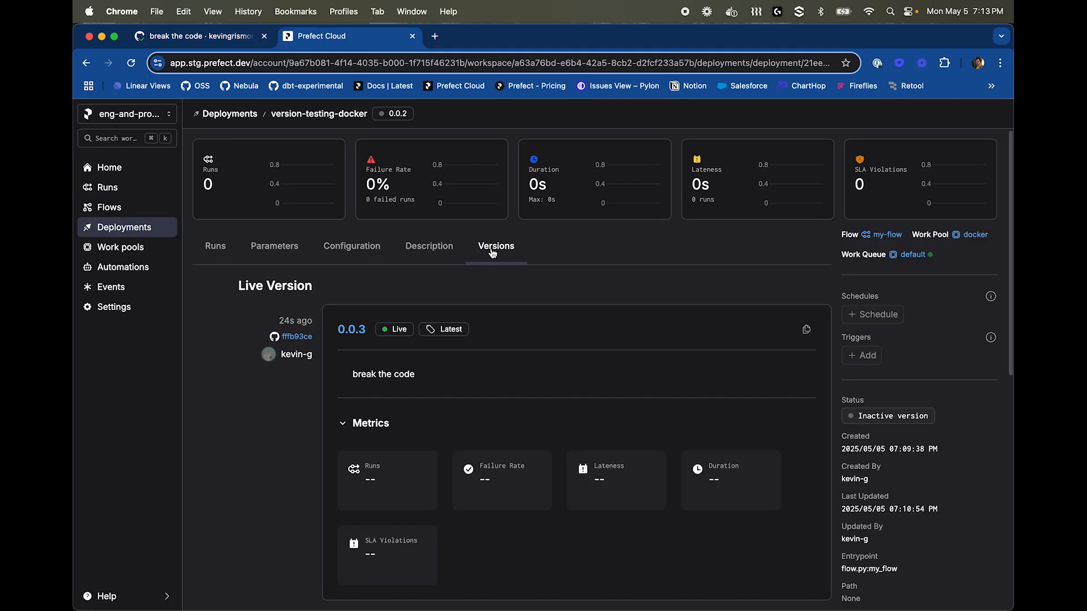
click(352, 330)
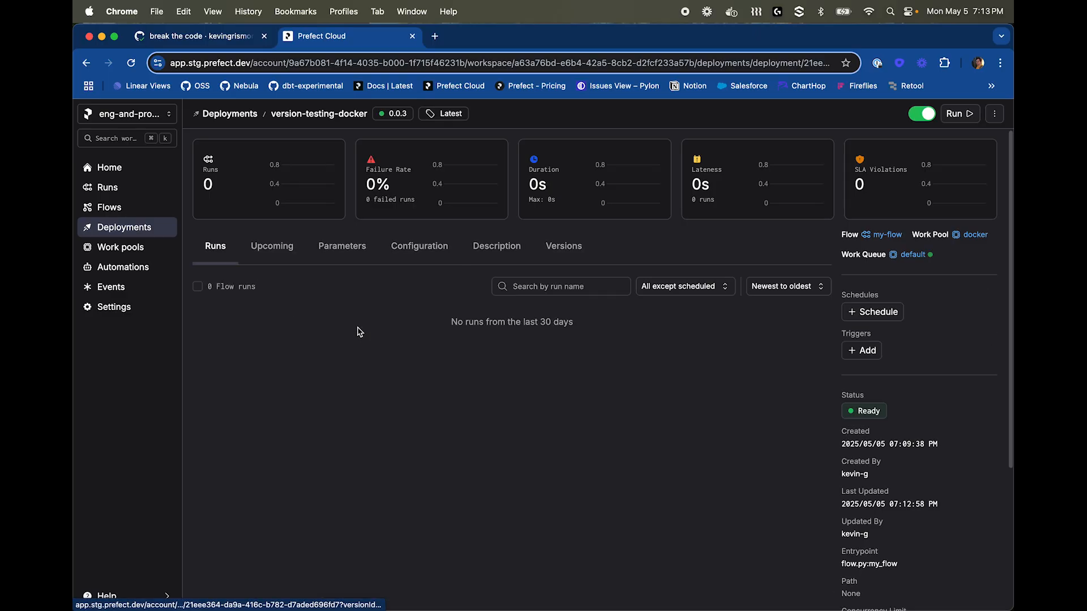
click(422, 249)
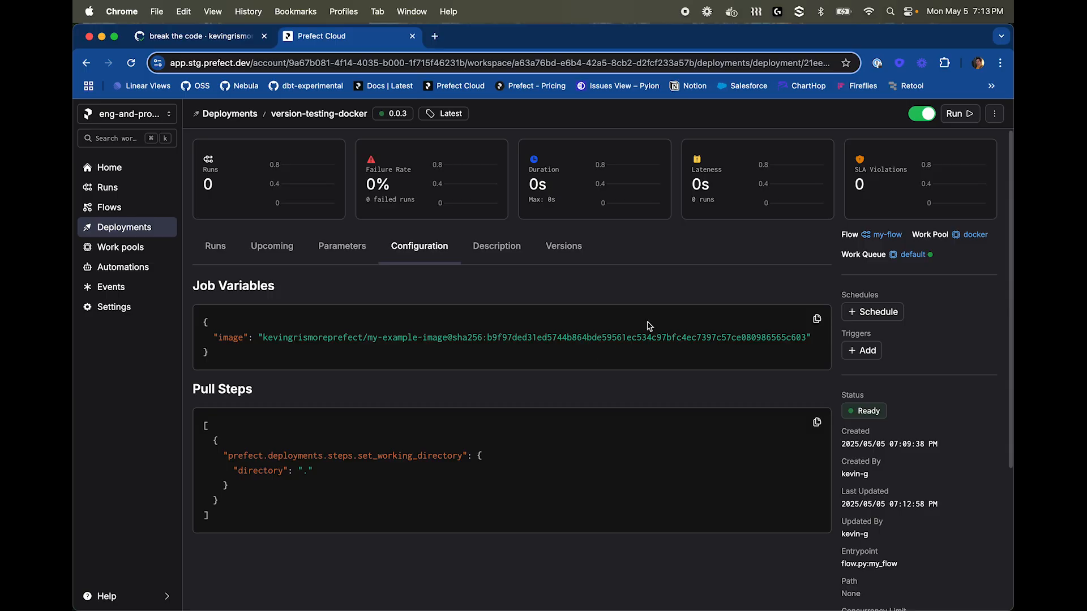
Start a run of the version-testing-docker deployment at version 0.0.3 and open that flow run's details
click(956, 114)
click(940, 141)
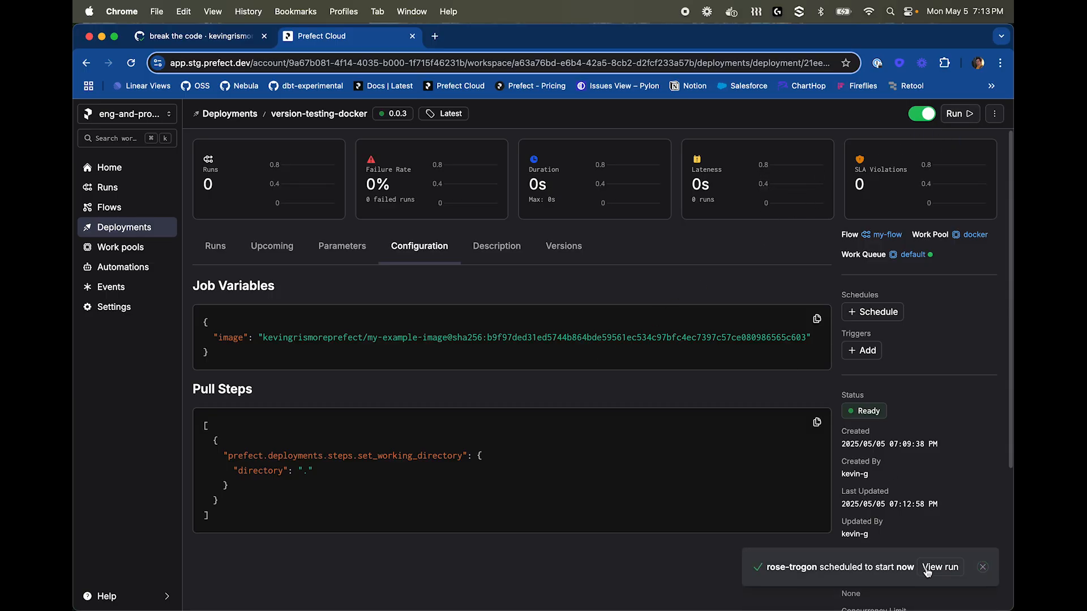
click(927, 569)
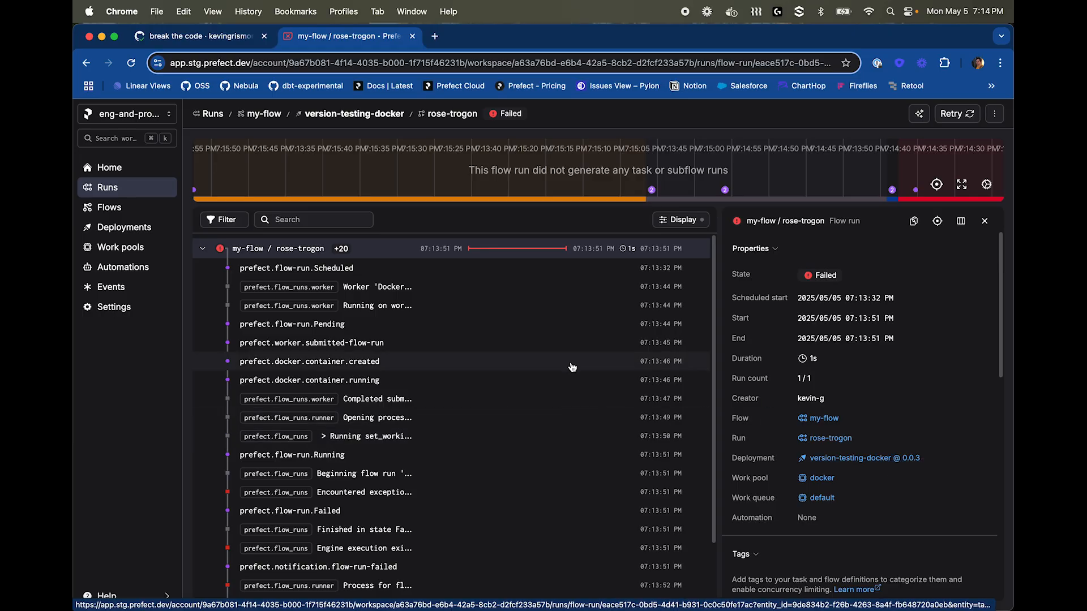
Roll the version-testing-docker deployment back to version 0.0.2, comparing the image job variables of both versions before confirming
click(861, 459)
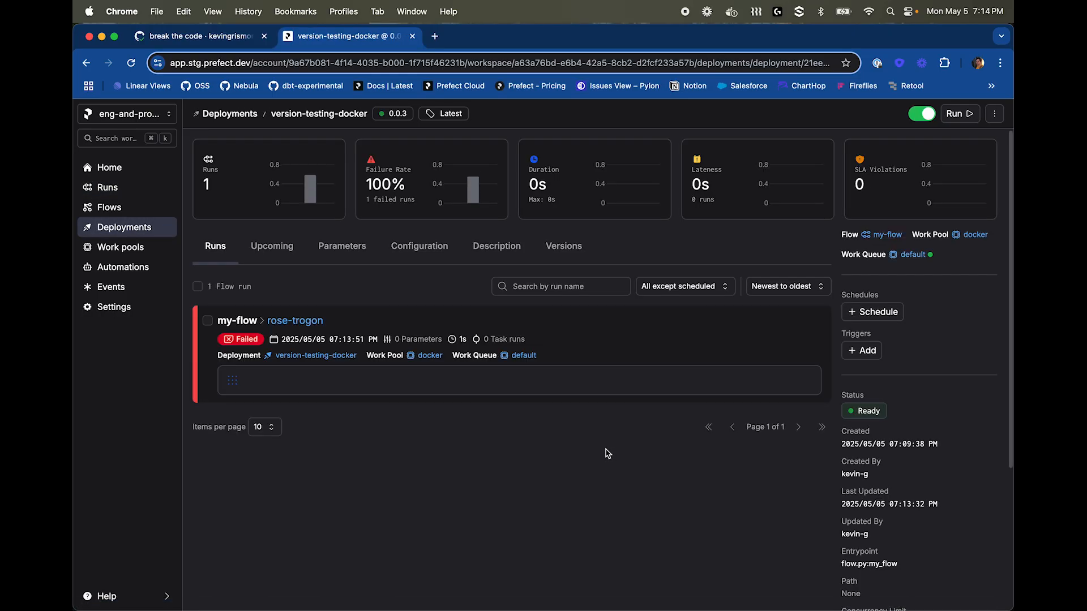
click(564, 246)
scroll(623, 374, down, 4)
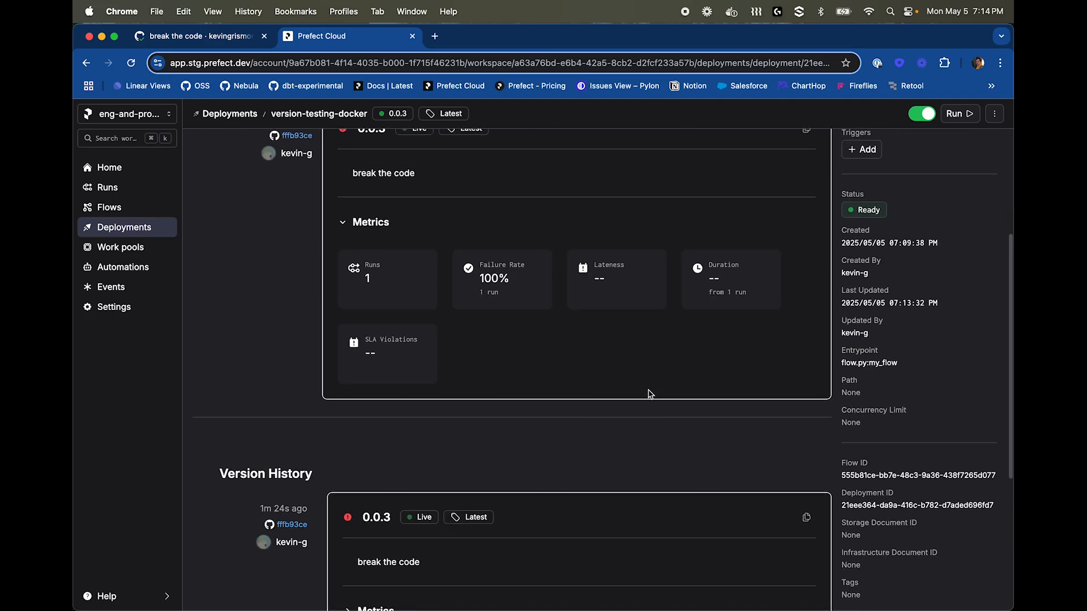
scroll(651, 396, down, 5)
click(731, 428)
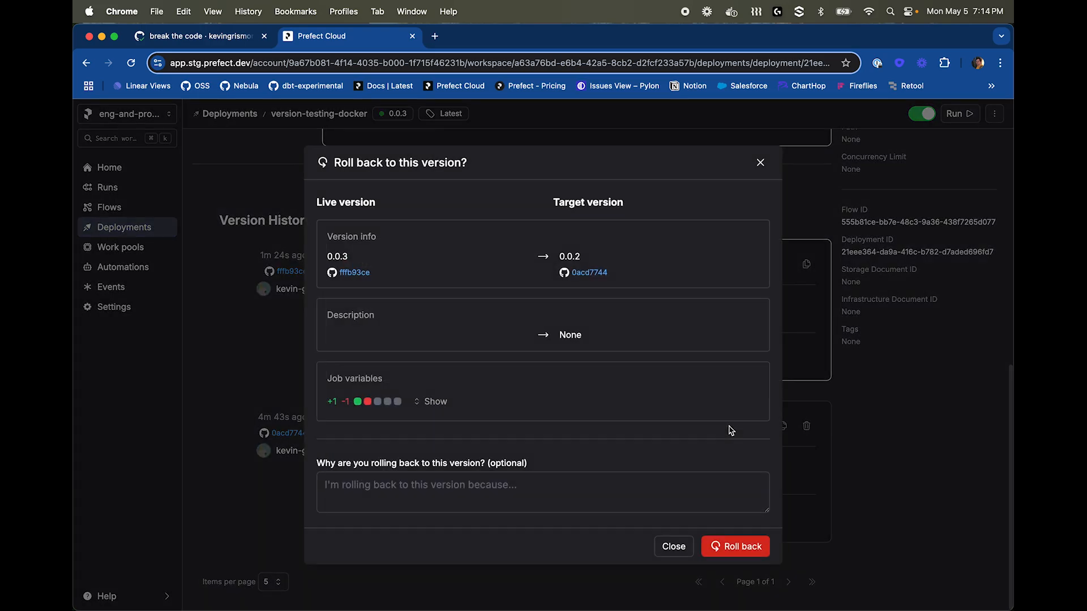
click(435, 403)
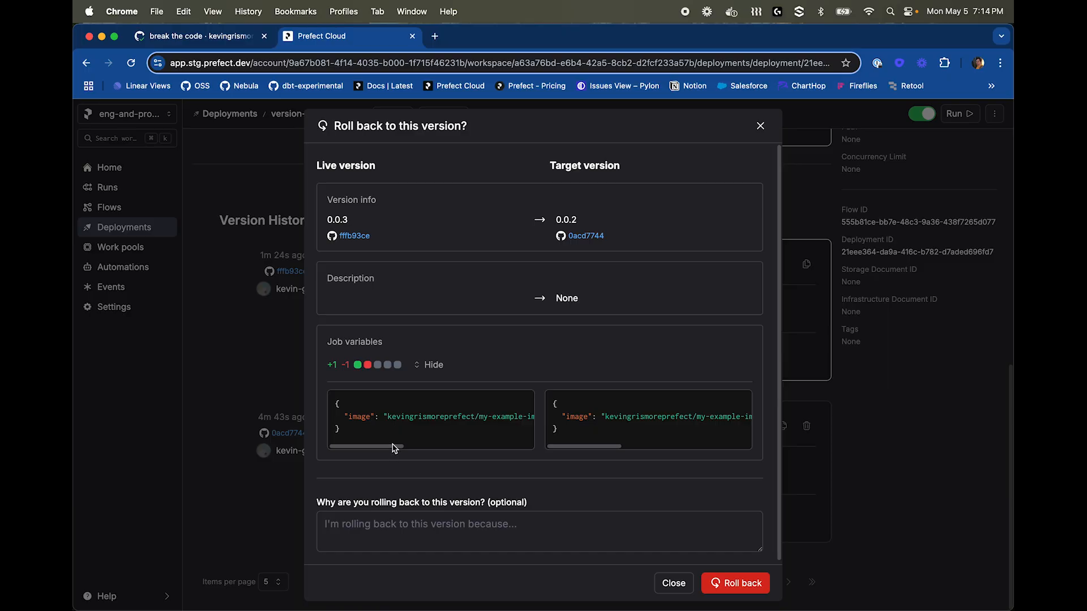
drag(395, 448, 723, 452)
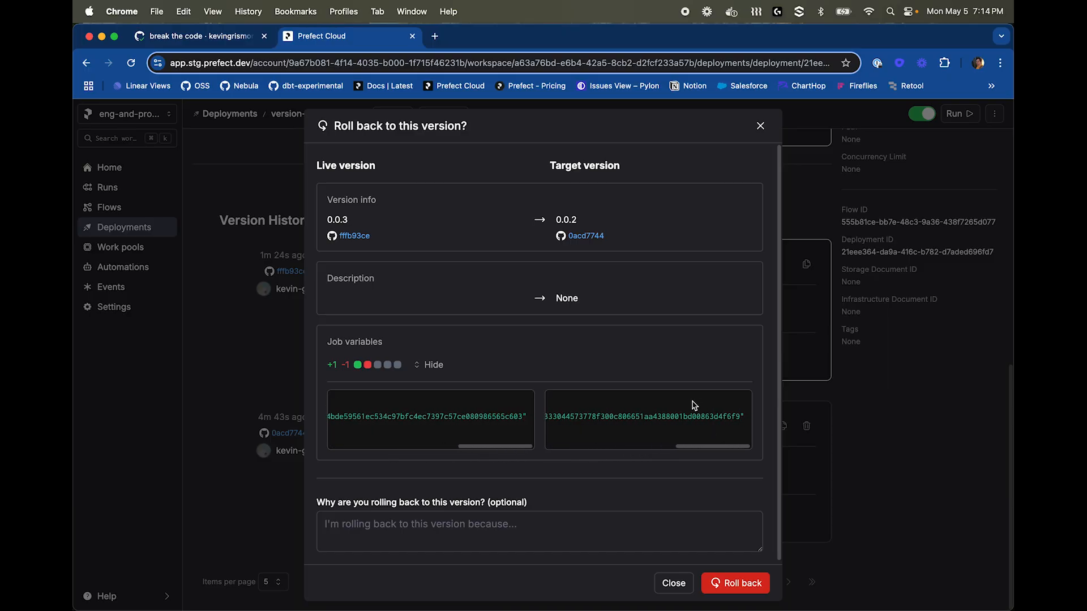
click(725, 583)
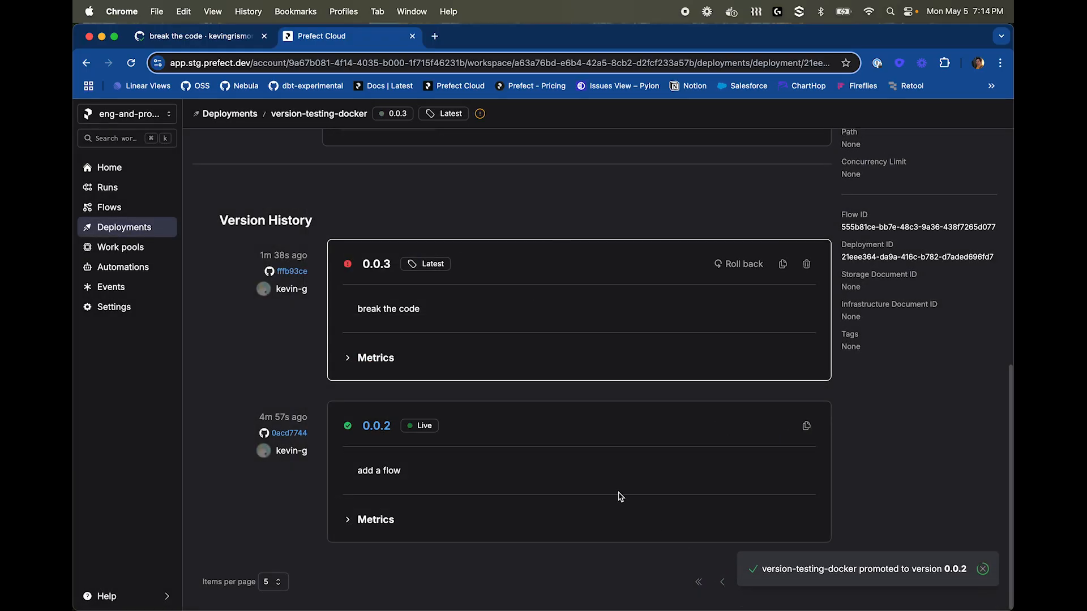
Open the restored version 0.0.2 of the deployment, start a run of it and open that flow run
click(375, 427)
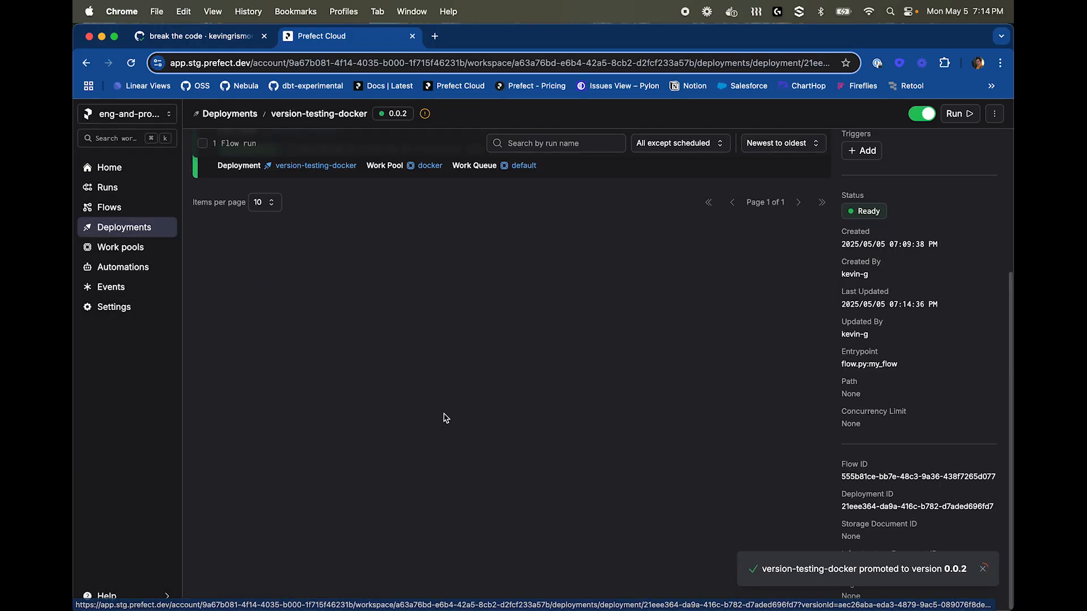
click(963, 114)
click(946, 142)
click(940, 567)
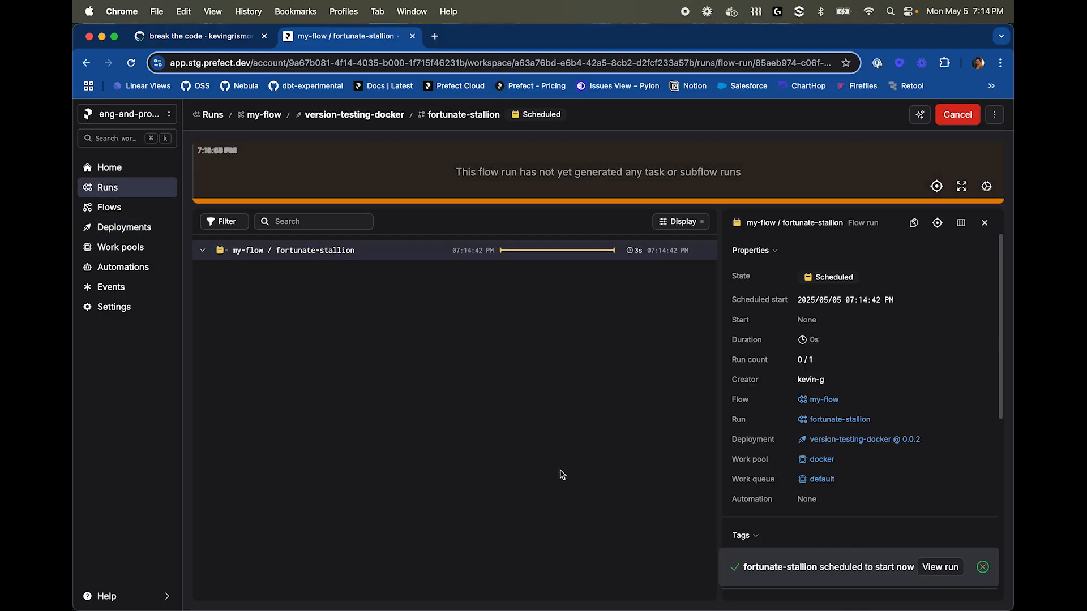